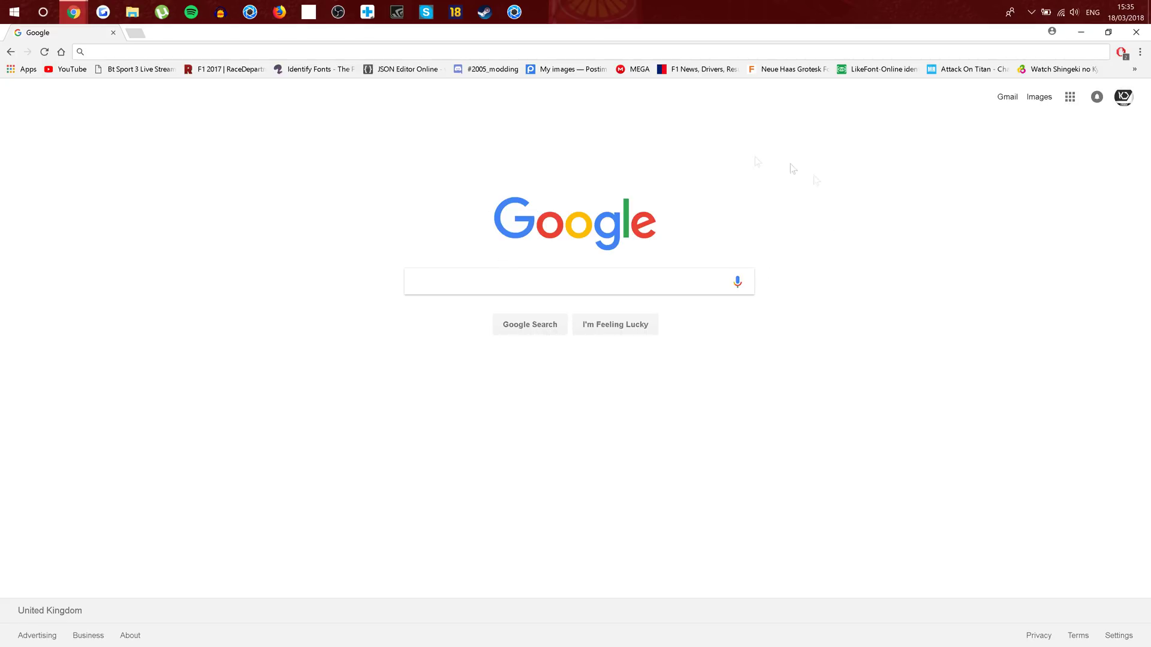
- Search Google for 'race department' and open the RaceDepartment website
left_click(538, 269)
type("race ")
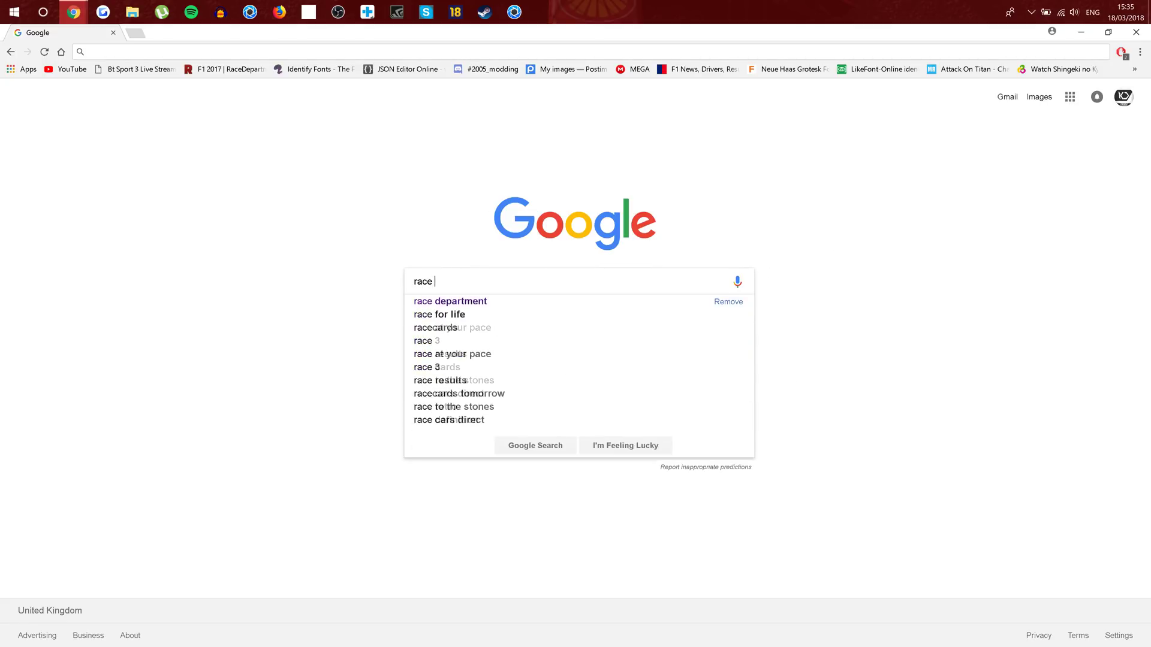
type("department")
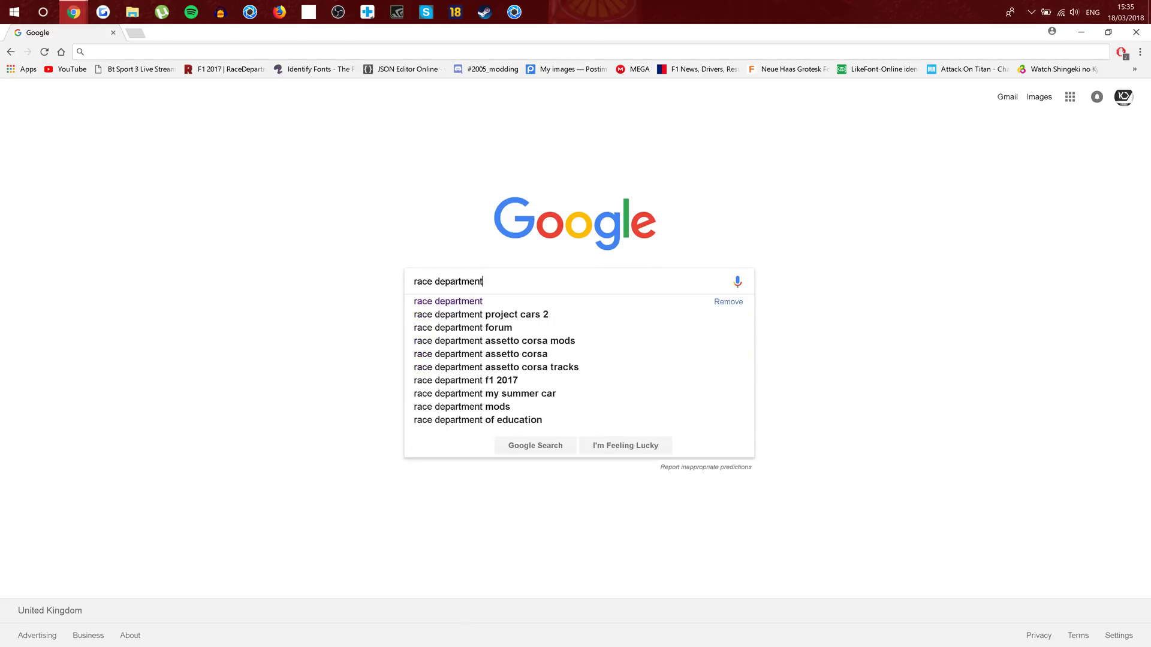
key("Return")
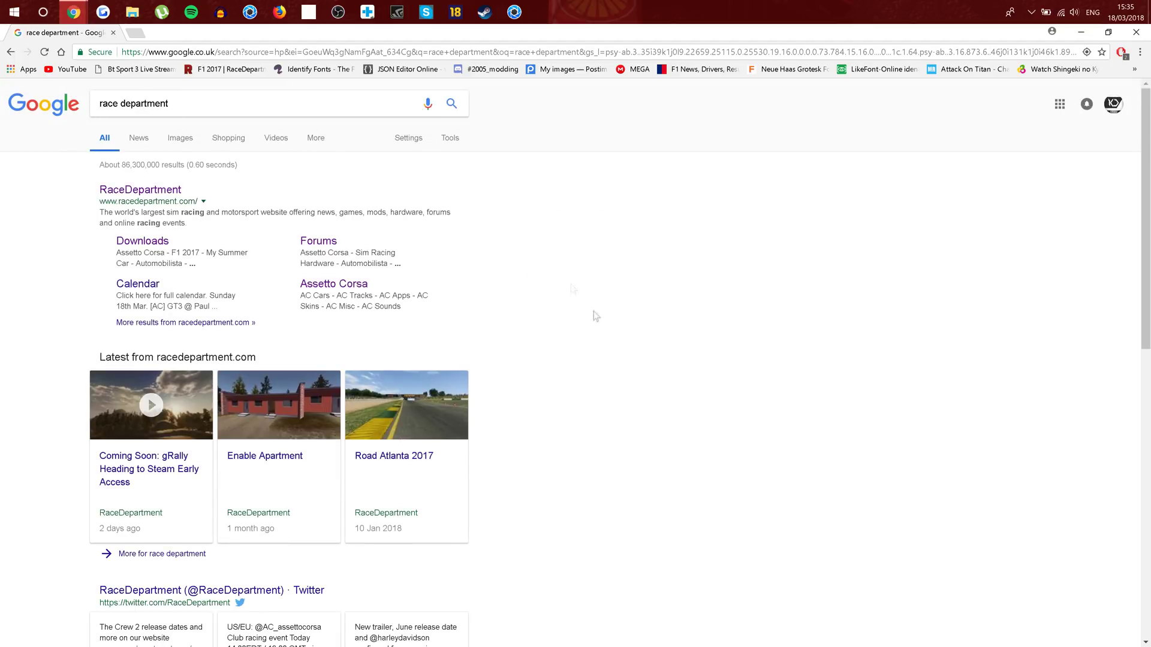
left_click(165, 190)
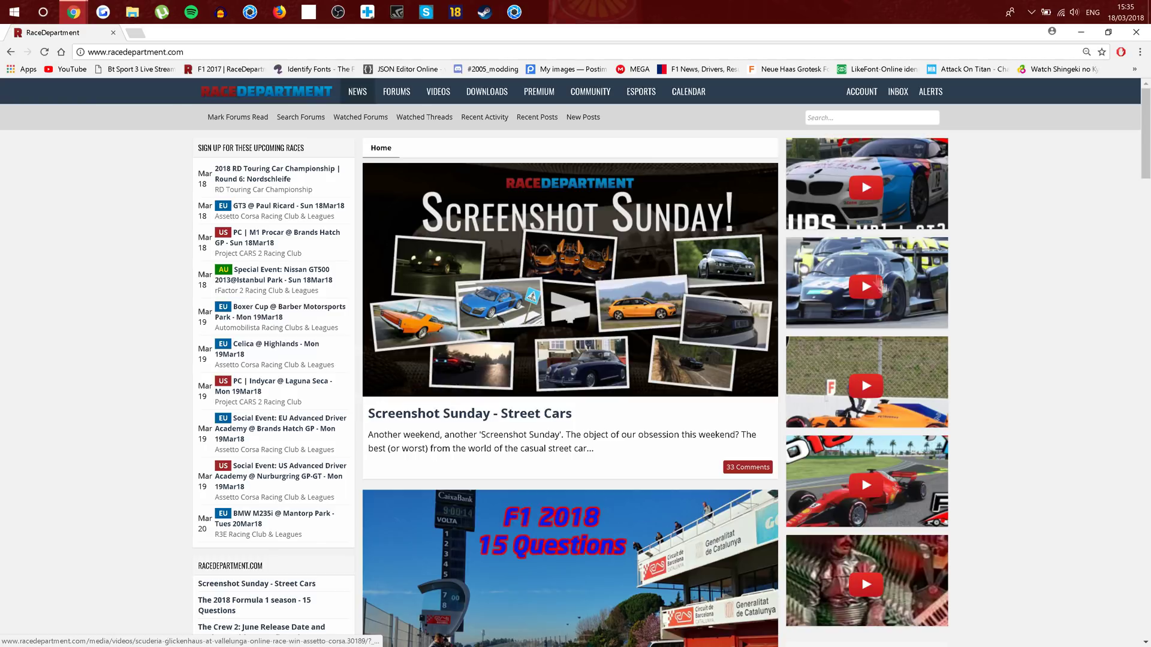
- Browse Downloads > F1 2017 > F1 2017 Misc to the 2018 Season Mod and download its zip
left_click(490, 104)
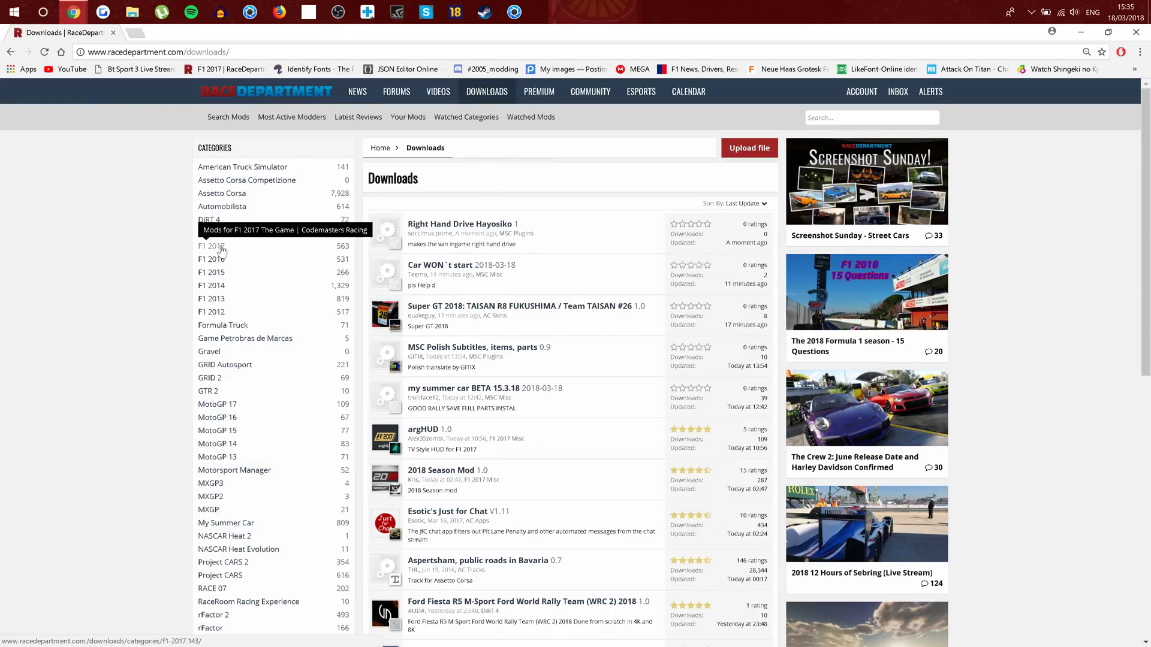
left_click(229, 251)
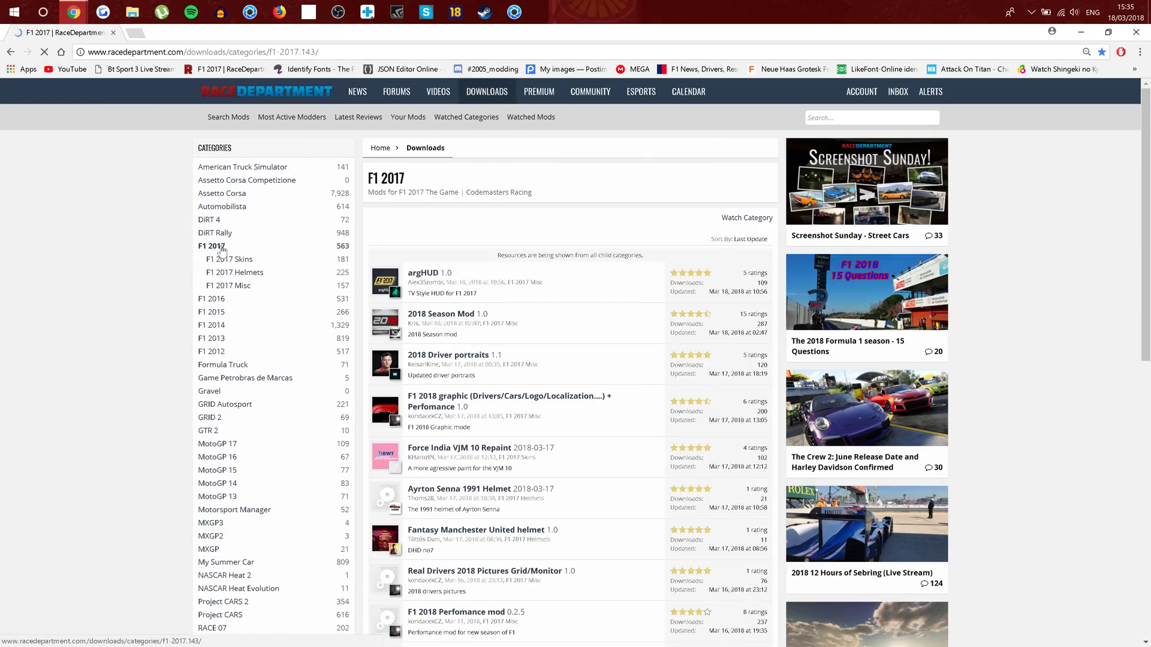
left_click(245, 287)
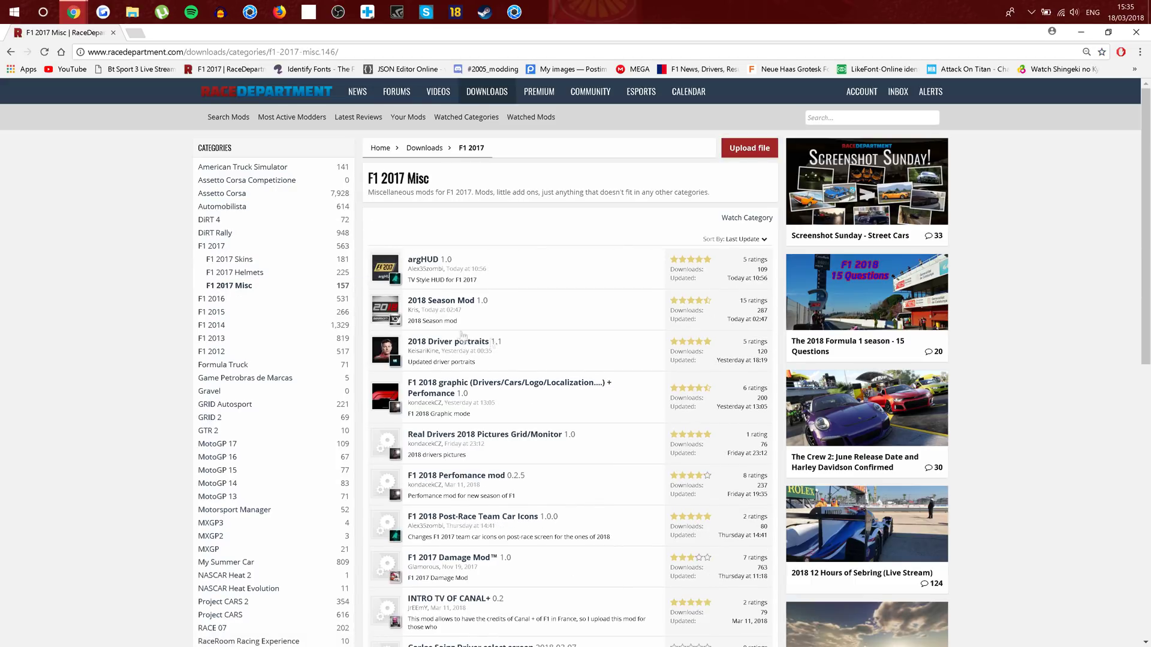
left_click(445, 305)
mouse_move(1147, 100)
left_mouse_down()
mouse_move(1139, 501)
mouse_move(1142, 91)
left_mouse_up()
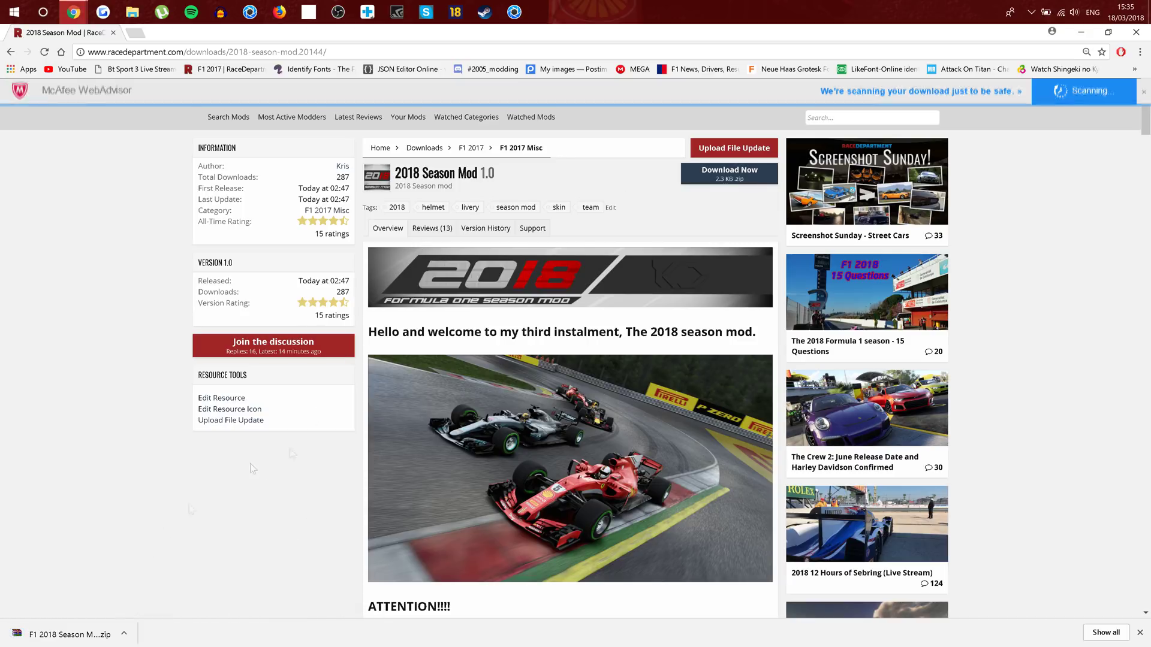
- Open the downloaded mod zip in WinRAR and enter its F1 2018 Season Mod folder
left_click_drag(45, 636, 34, 642)
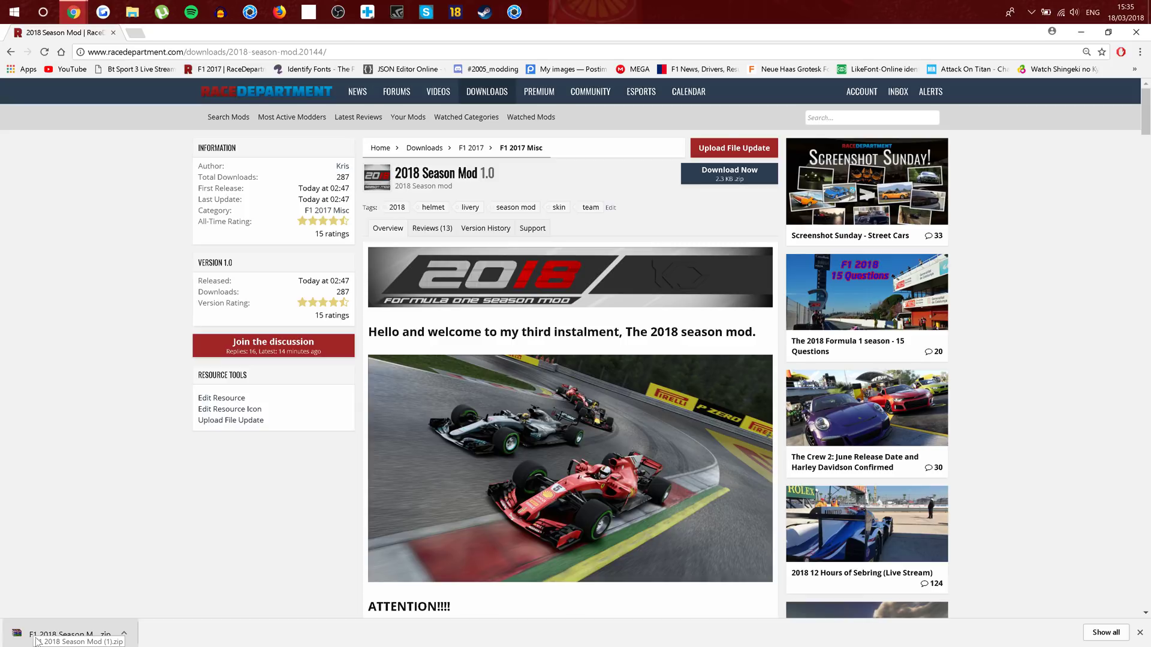
left_click_drag(36, 641, 36, 640)
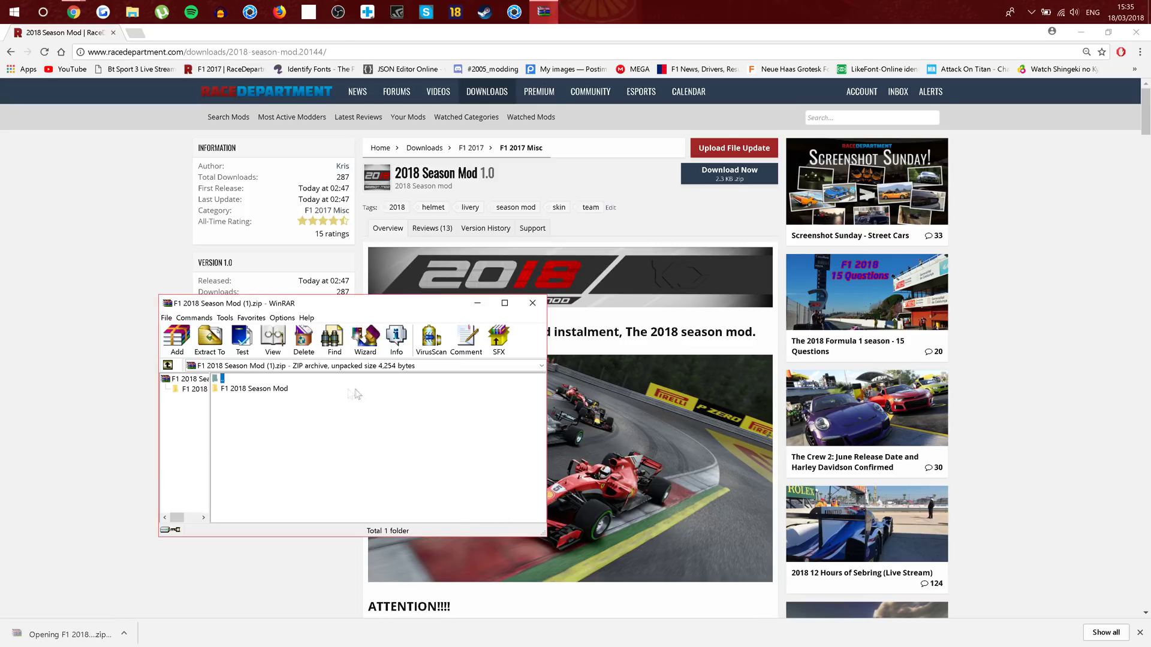
left_click(285, 391)
left_click(329, 480)
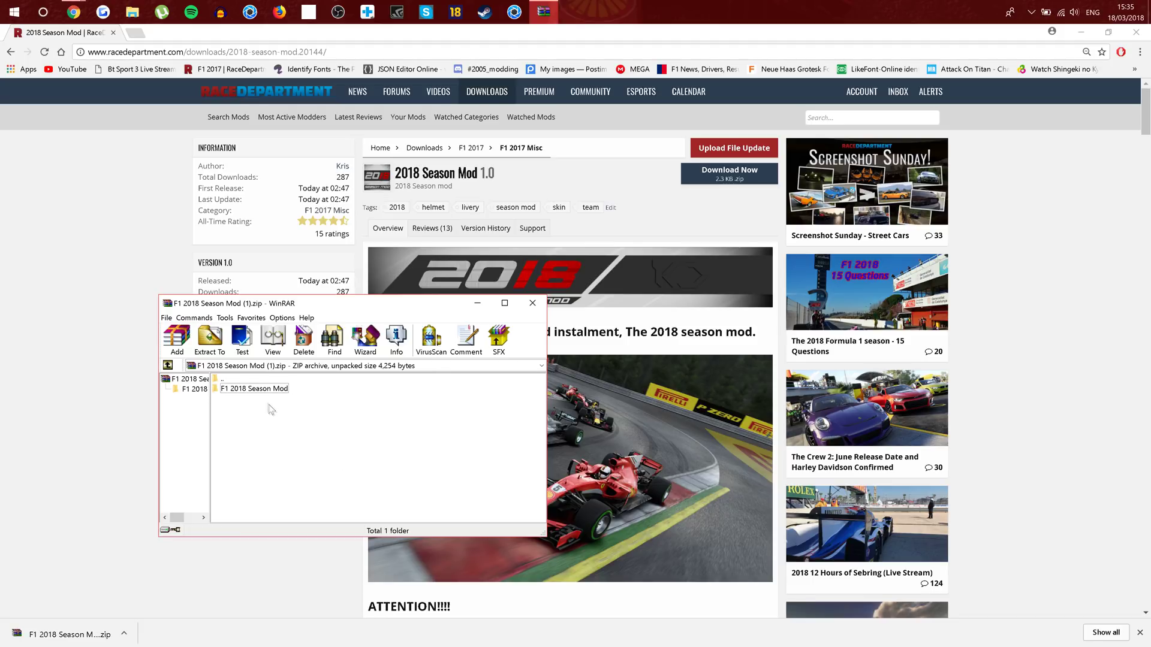
double_click(262, 391)
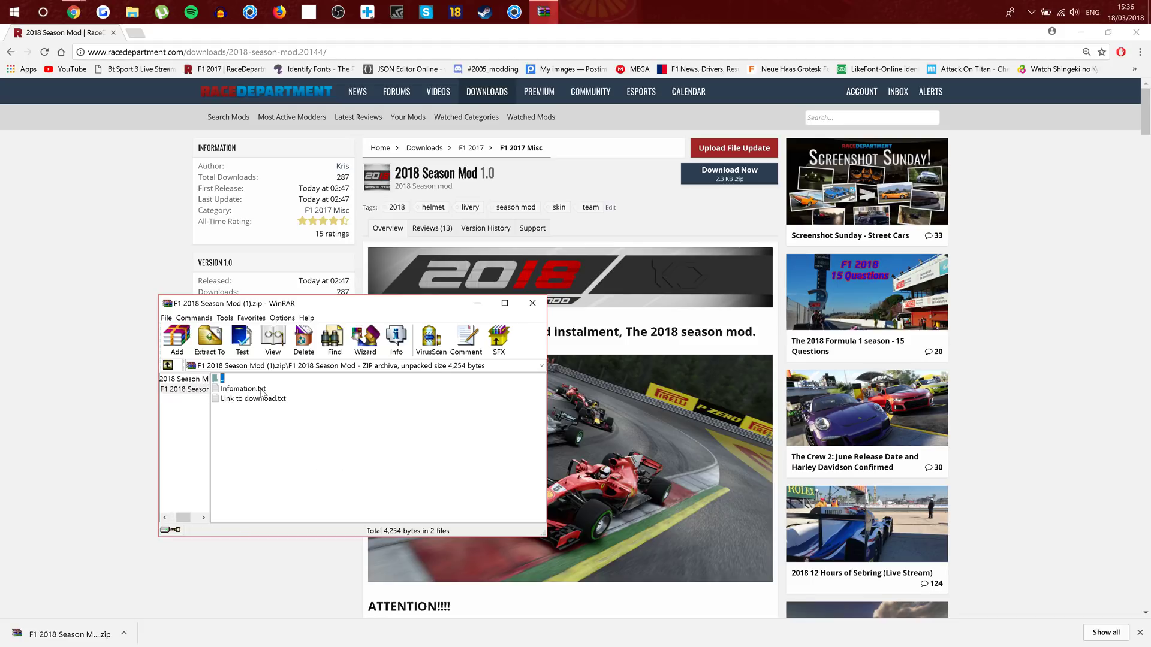
- Read through the Infomation.txt notes, then close them
double_click(237, 391)
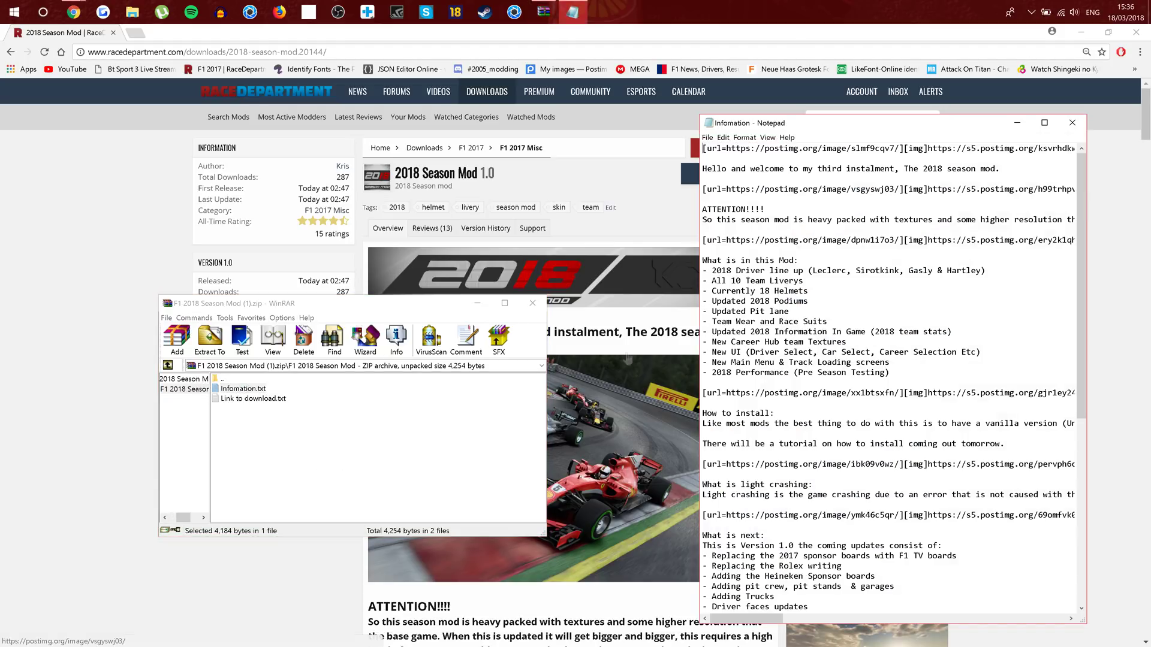
scroll(1080, 294, "down", 1)
scroll(1081, 293, "up", 3)
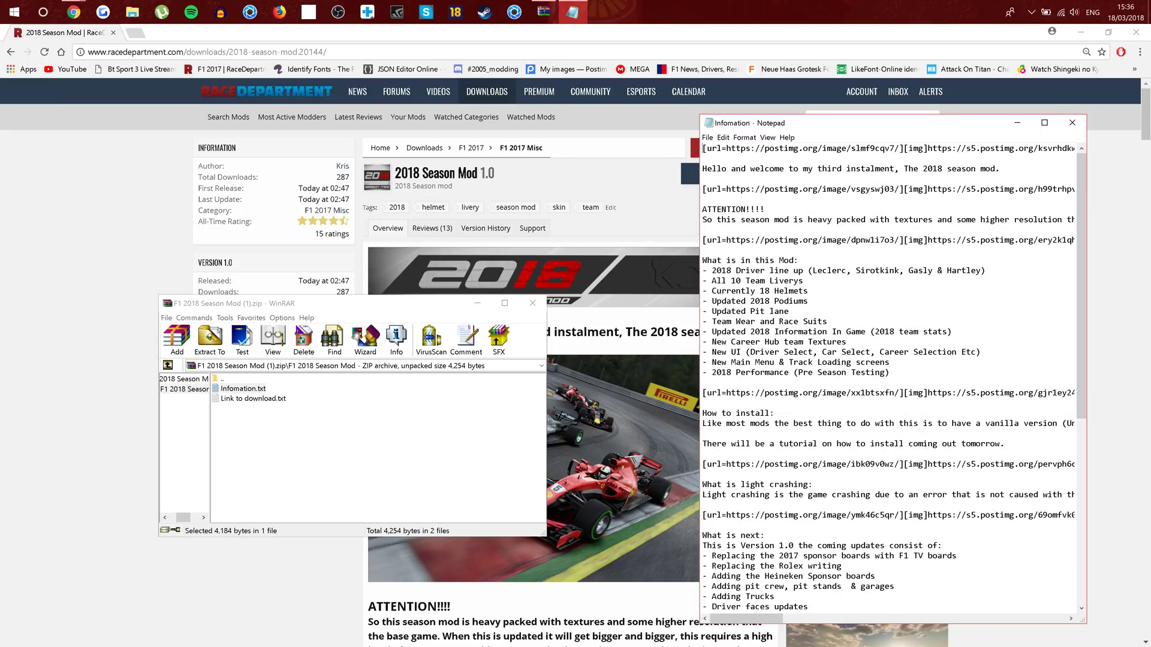
left_click(1072, 122)
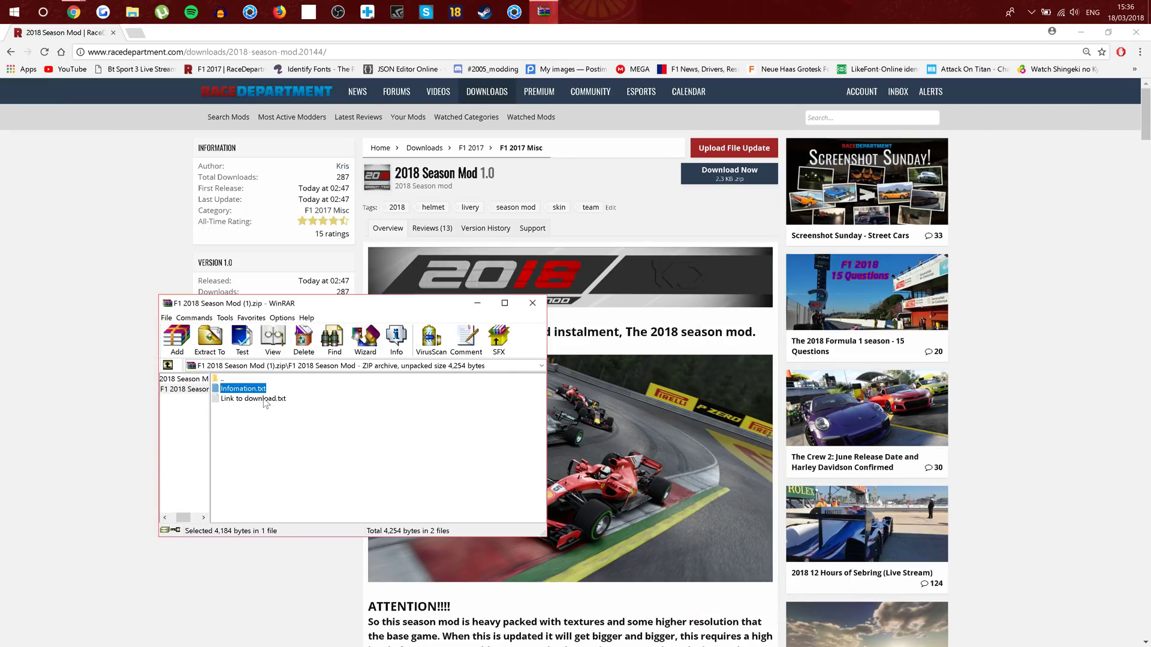
- Open Link to download.txt and select the whole mega.nz link for copying
double_click(264, 399)
left_click_drag(702, 148, 1040, 148)
key("ctrl+c")
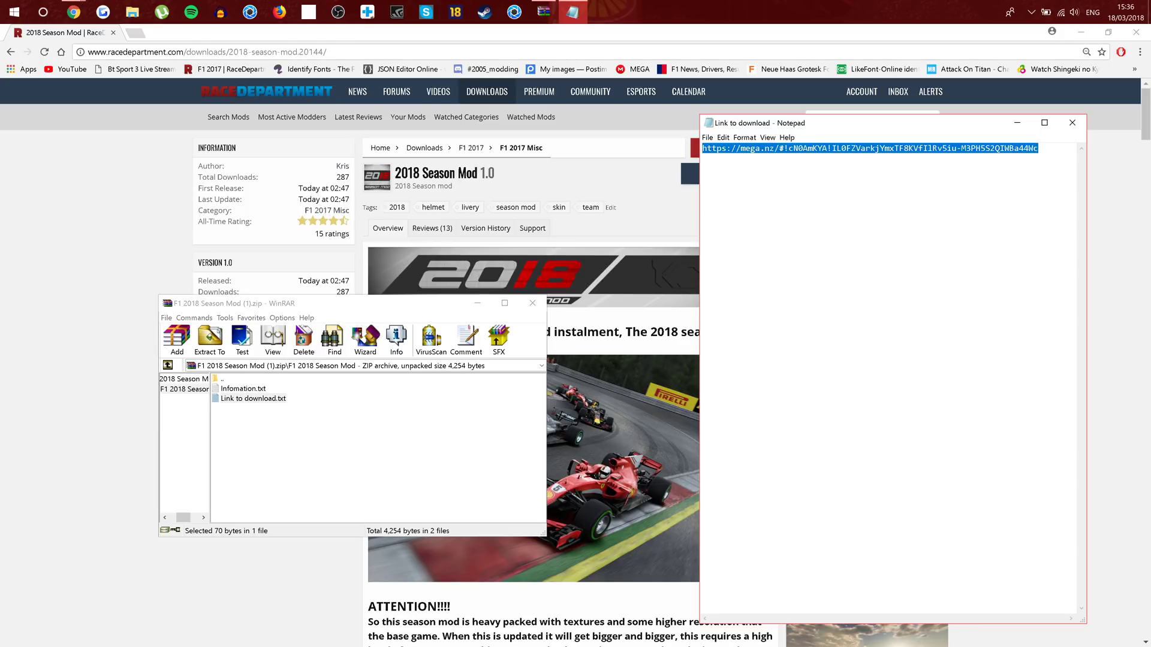
right_click(1009, 148)
- Paste the mega.nz link into a new Chrome tab and resume the 2.42 GB F1 2018 Season Mod.zip download
left_click(1026, 180)
left_click(143, 36)
key("ctrl+v")
key("Return")
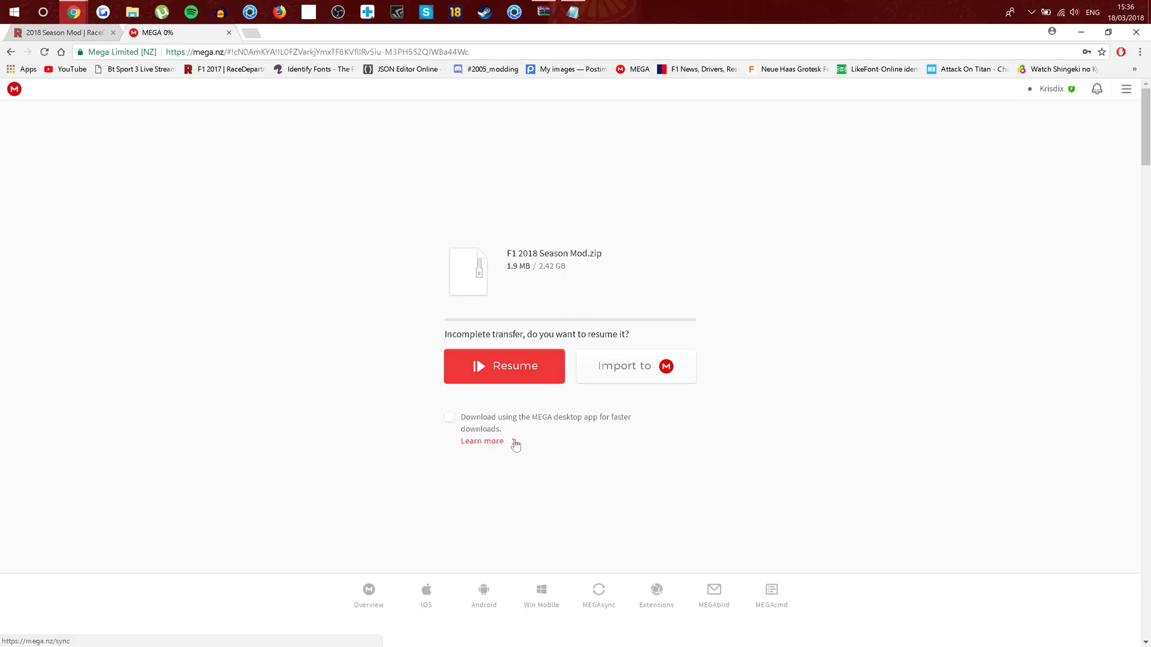
left_click(529, 372)
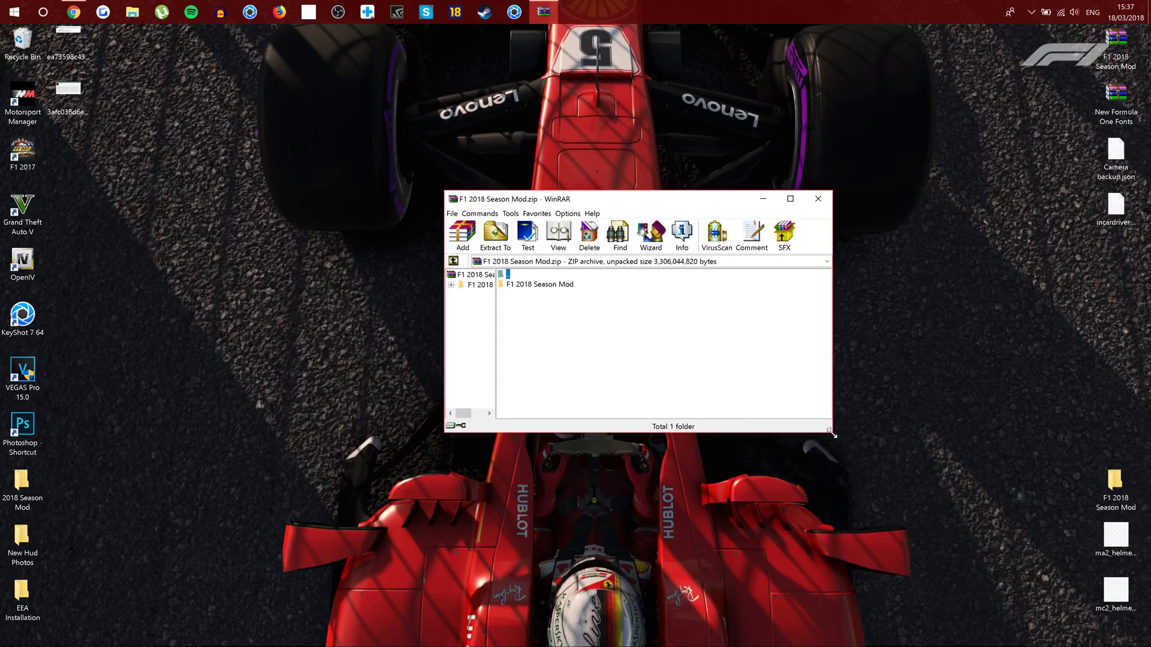
- Enlarge the WinRAR window and check the archive's F1 2017 folder, returning to F1 2018 Season Mod
left_click_drag(832, 434, 965, 574)
double_click(556, 287)
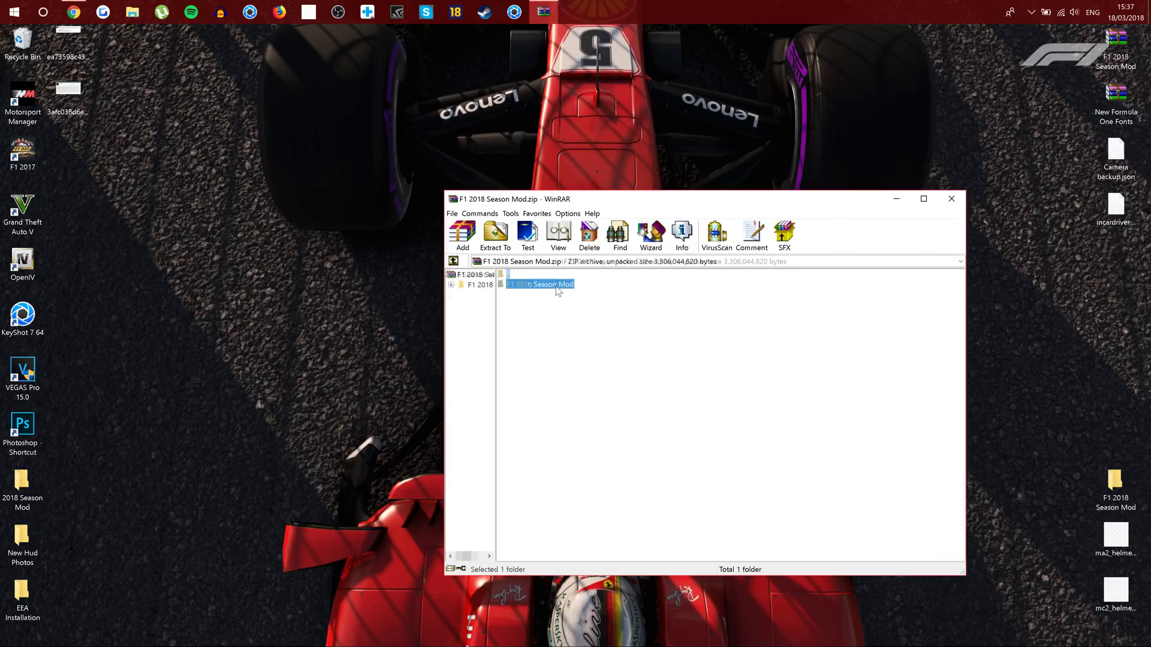
double_click(519, 286)
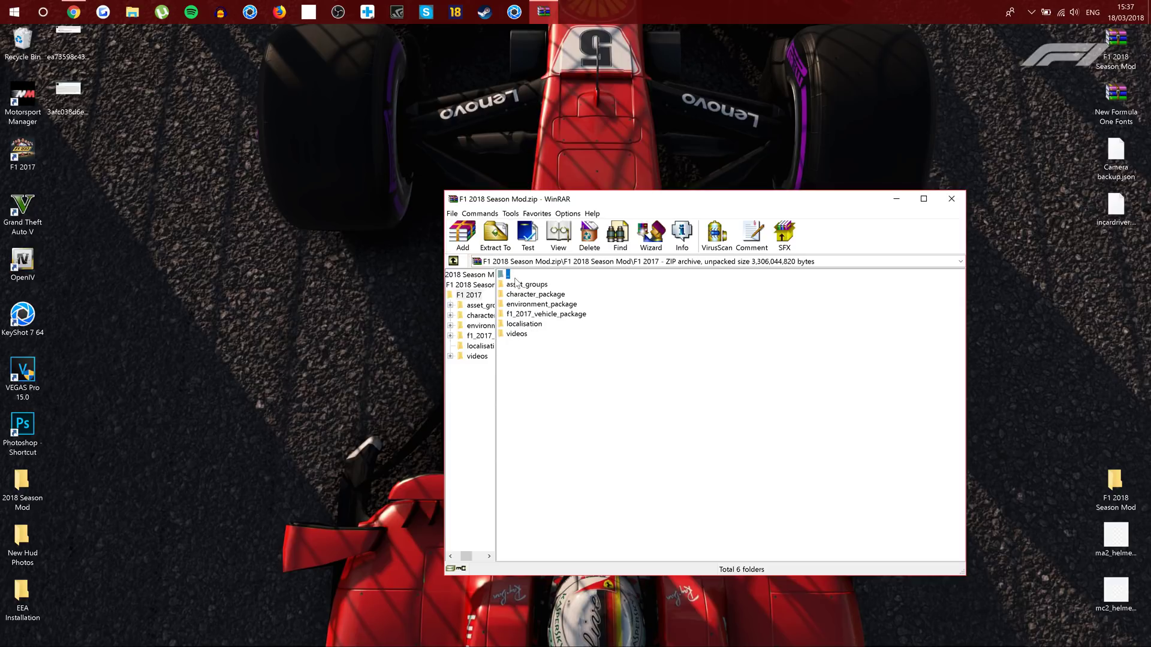
left_click(453, 262)
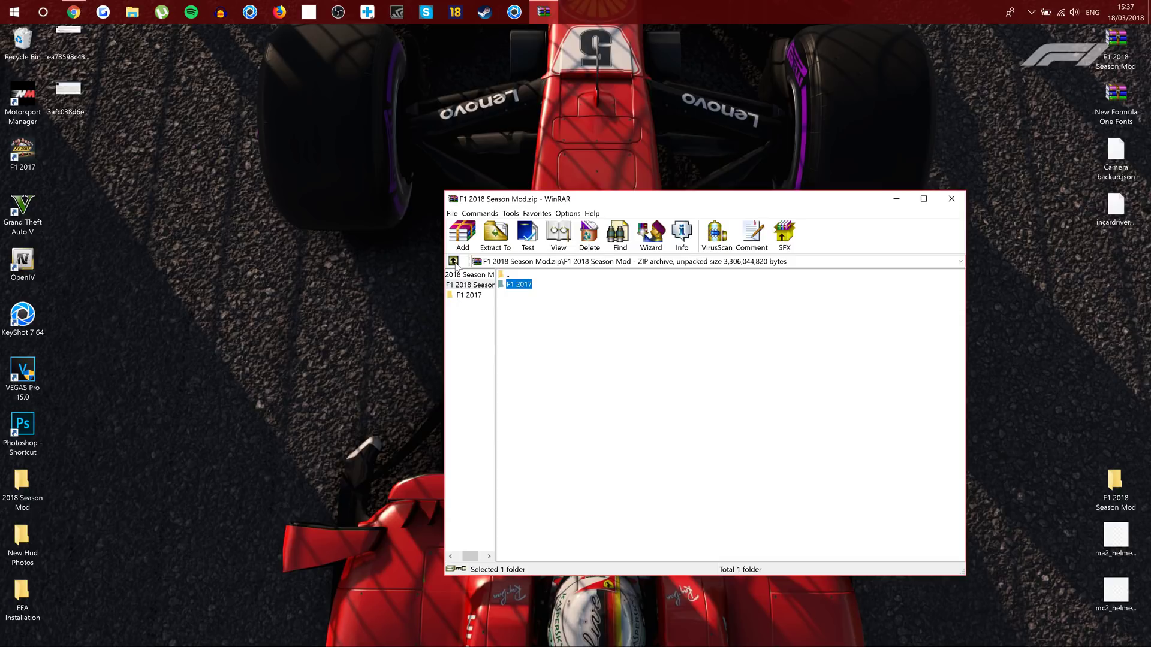
left_click(453, 262)
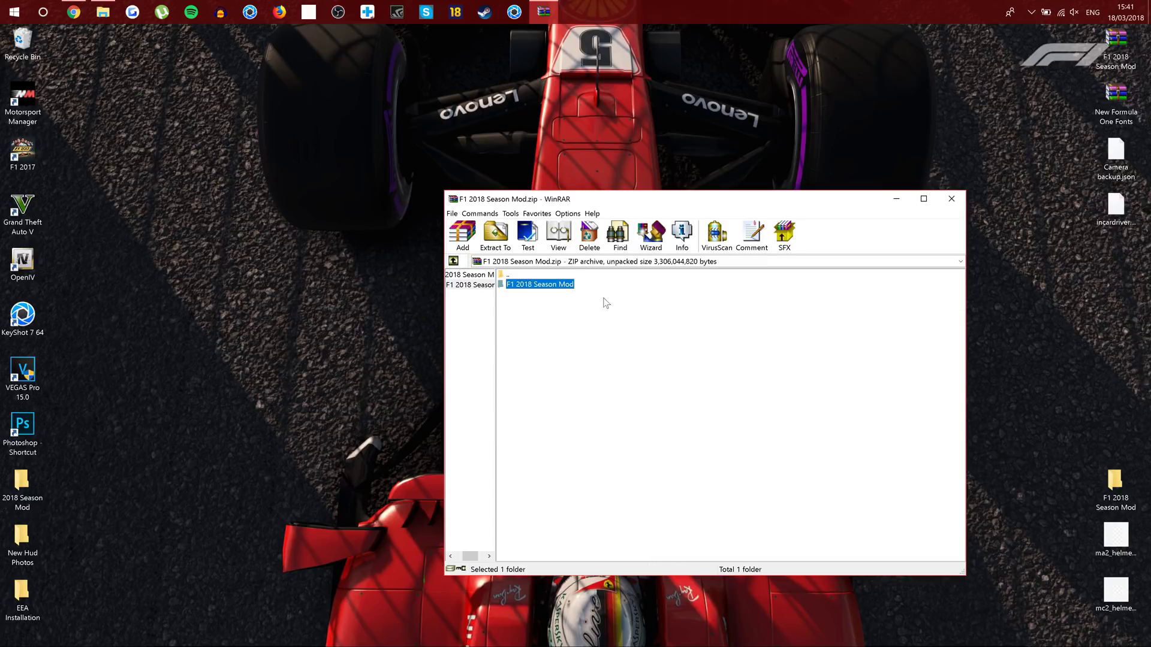
left_click(573, 296)
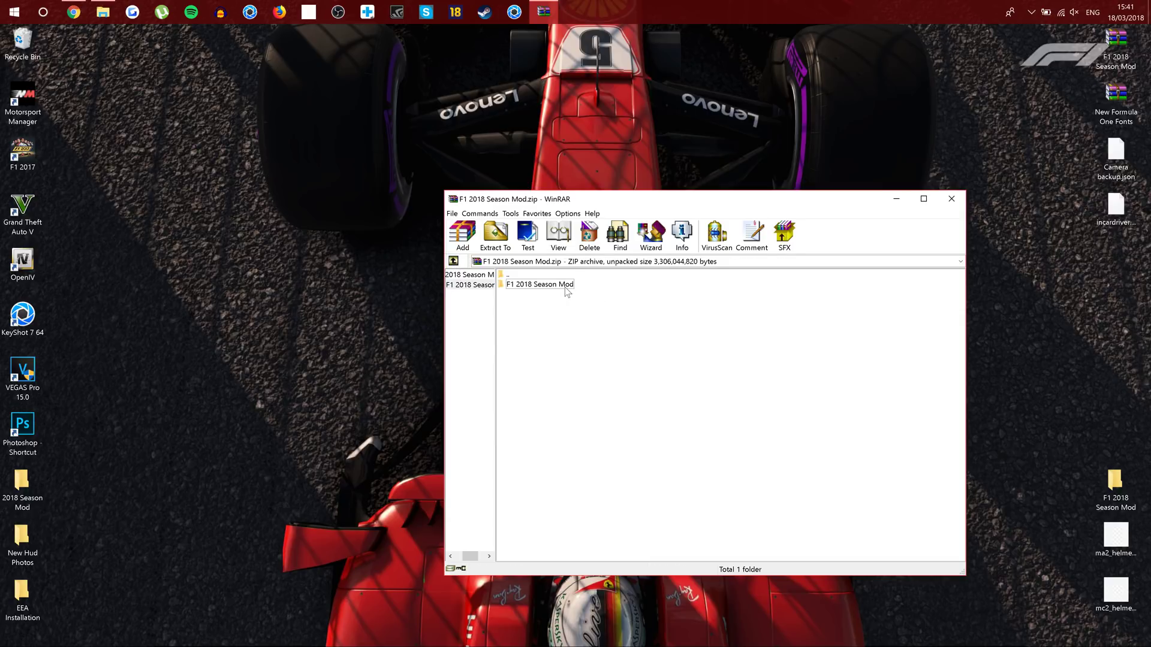
double_click(566, 287)
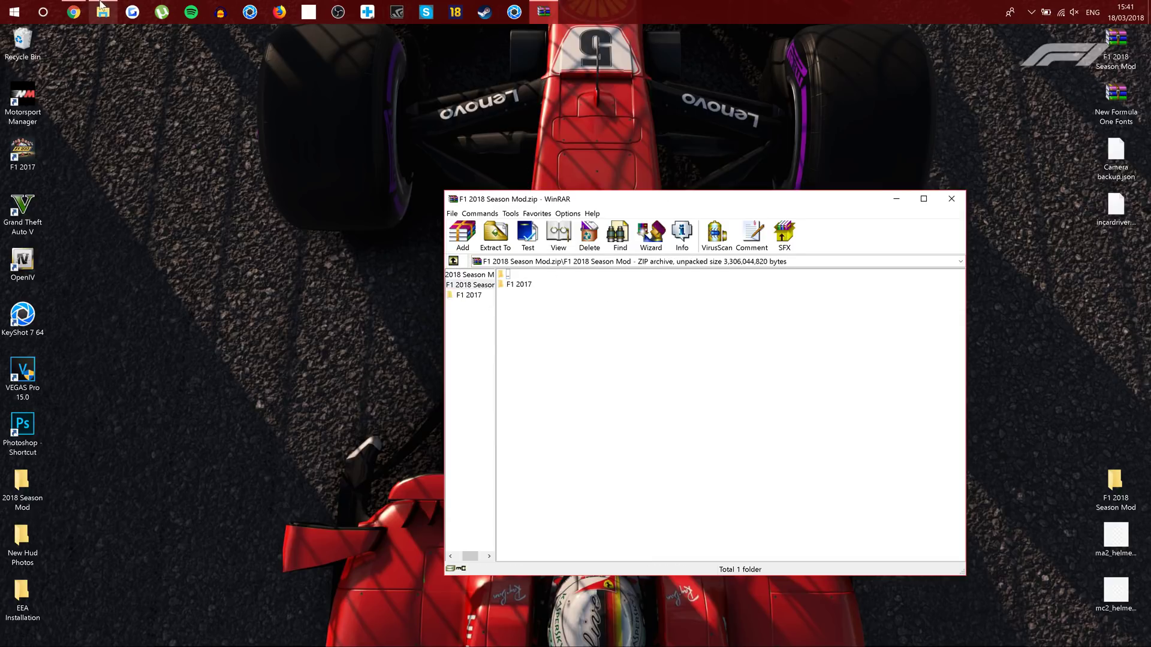
- Open a File Explorer window and look in Windows (C:) > Program Files (x86)
mouse_move(100, 7)
left_click(104, 66)
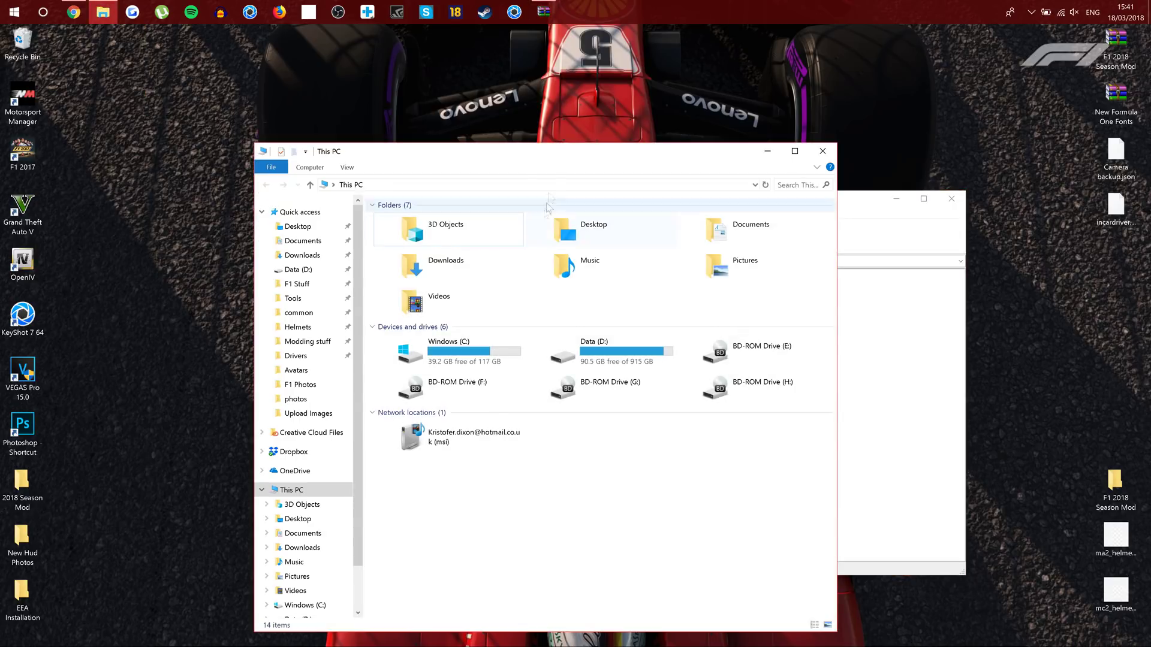
double_click(434, 354)
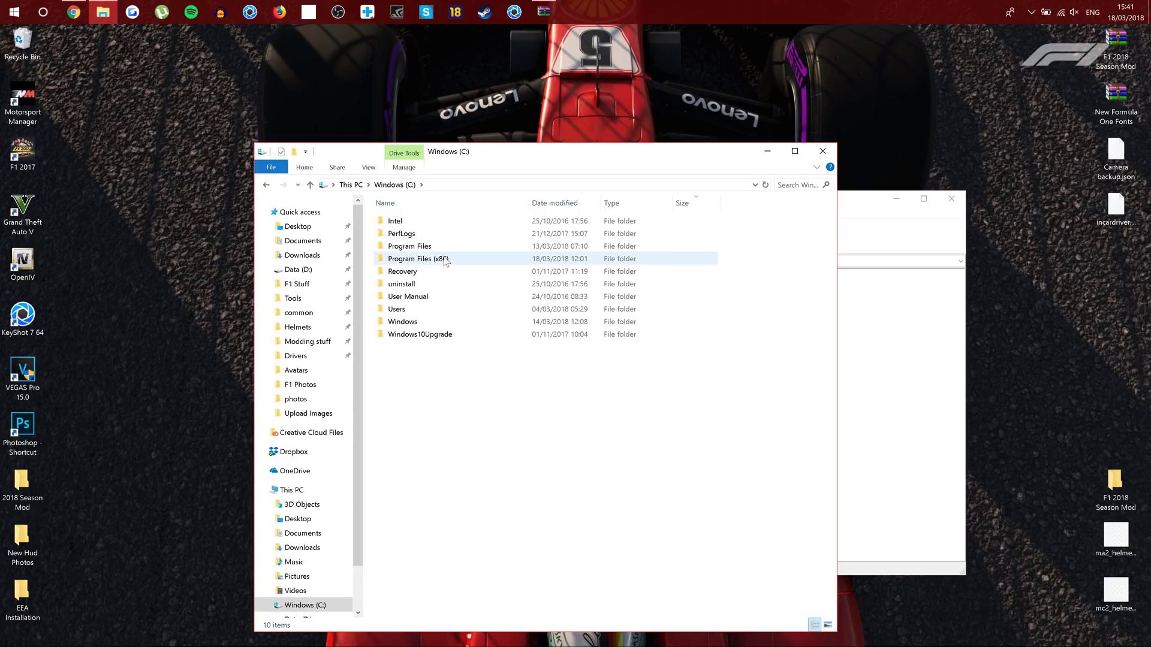
double_click(442, 259)
left_click_drag(830, 321, 824, 453)
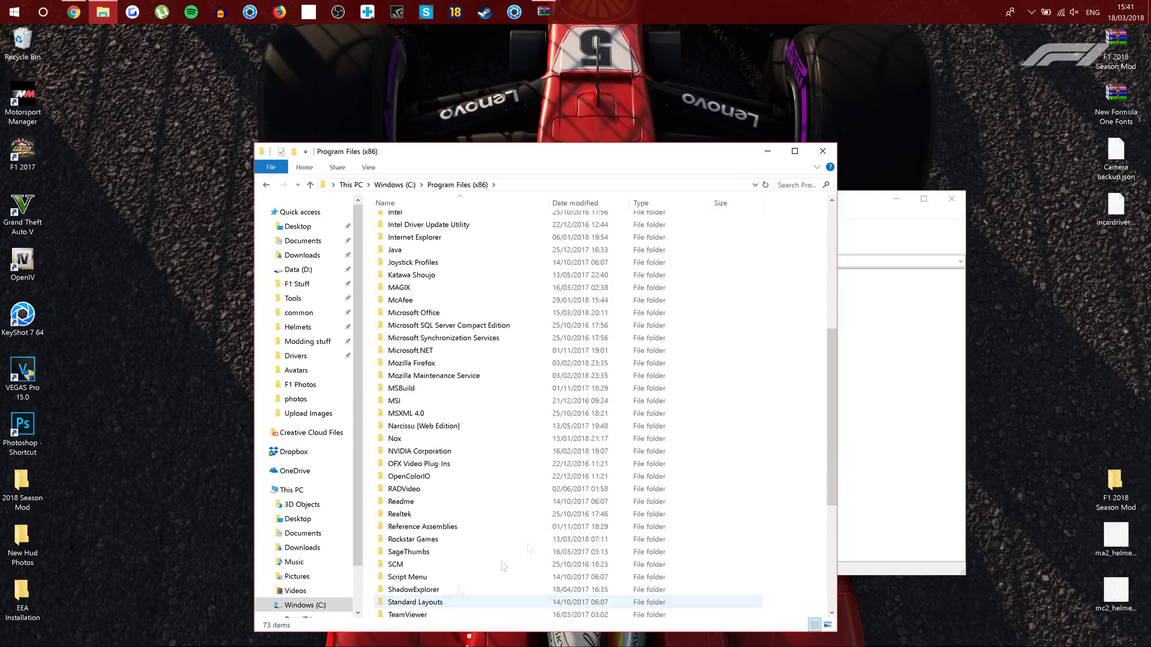
- Go to Data (D:) > Steam > steamapps > common > F1 2017 and place the window beside WinRAR
left_click(298, 269)
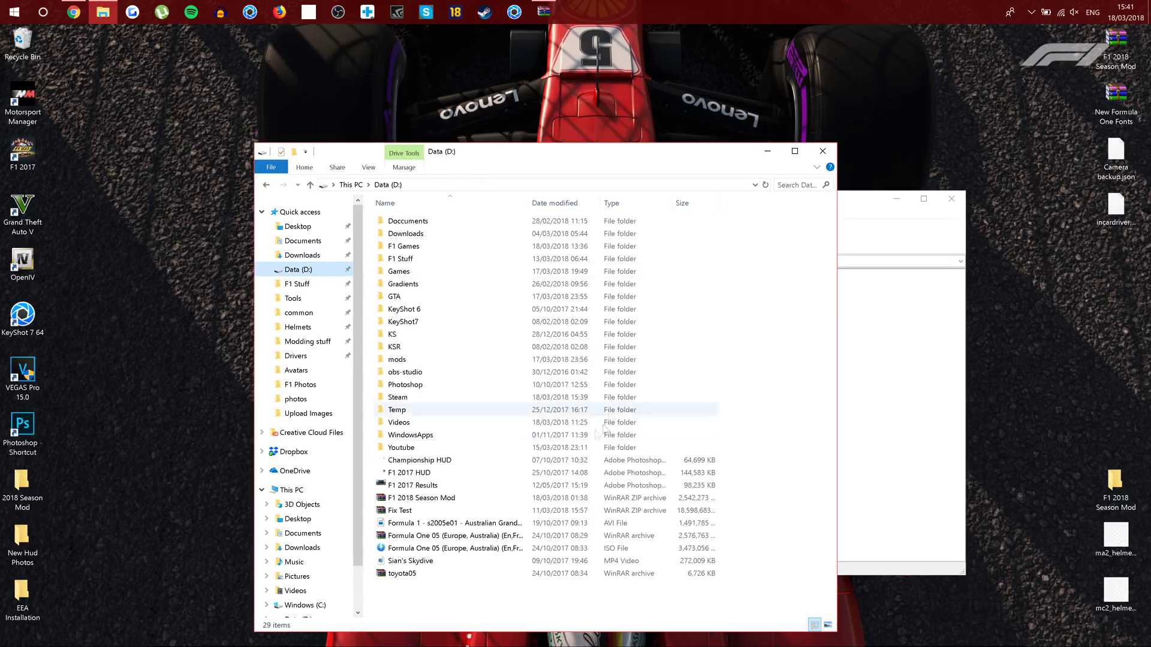
double_click(426, 398)
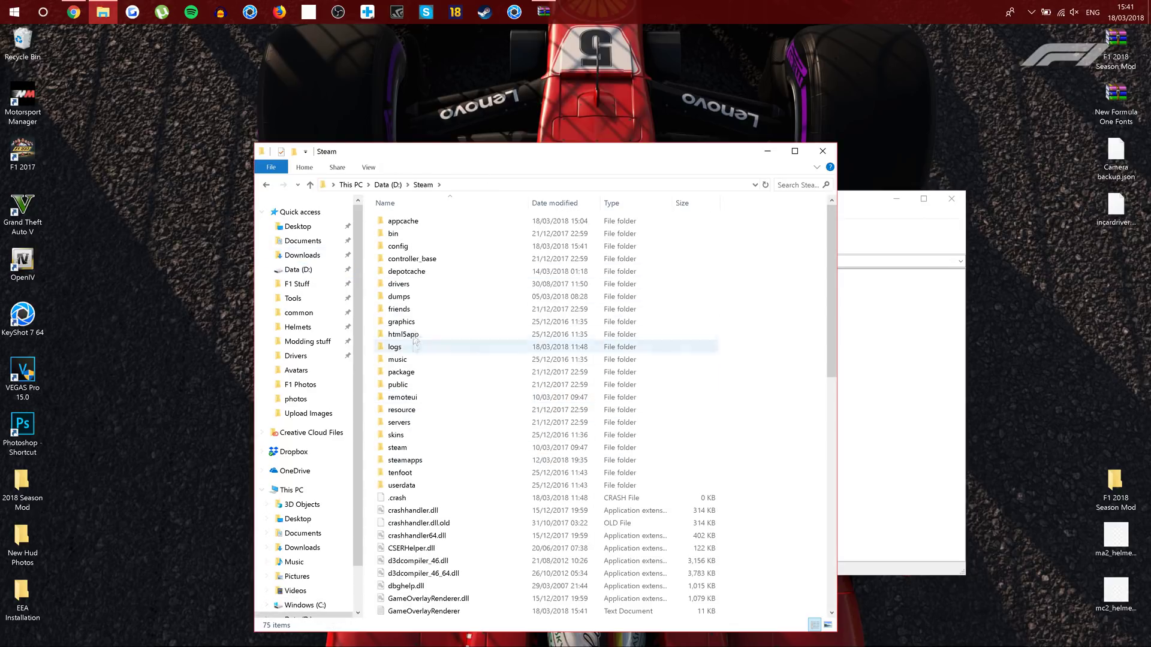
left_click(421, 460)
left_click(421, 460)
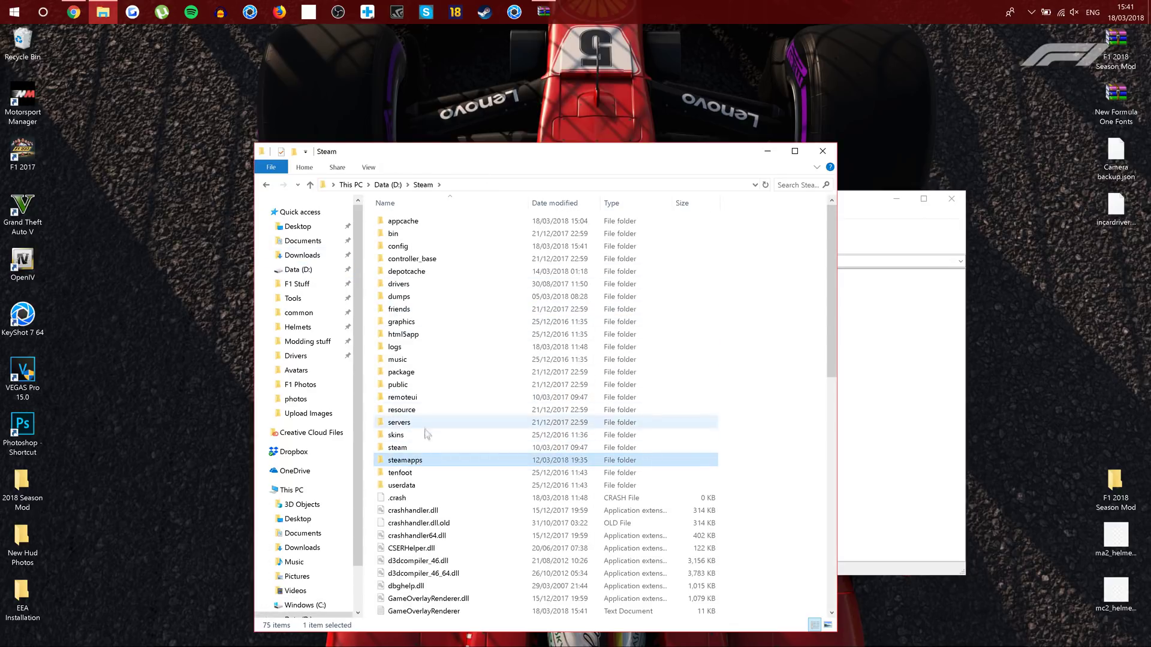
double_click(452, 459)
key("Down")
key("Return")
double_click(435, 250)
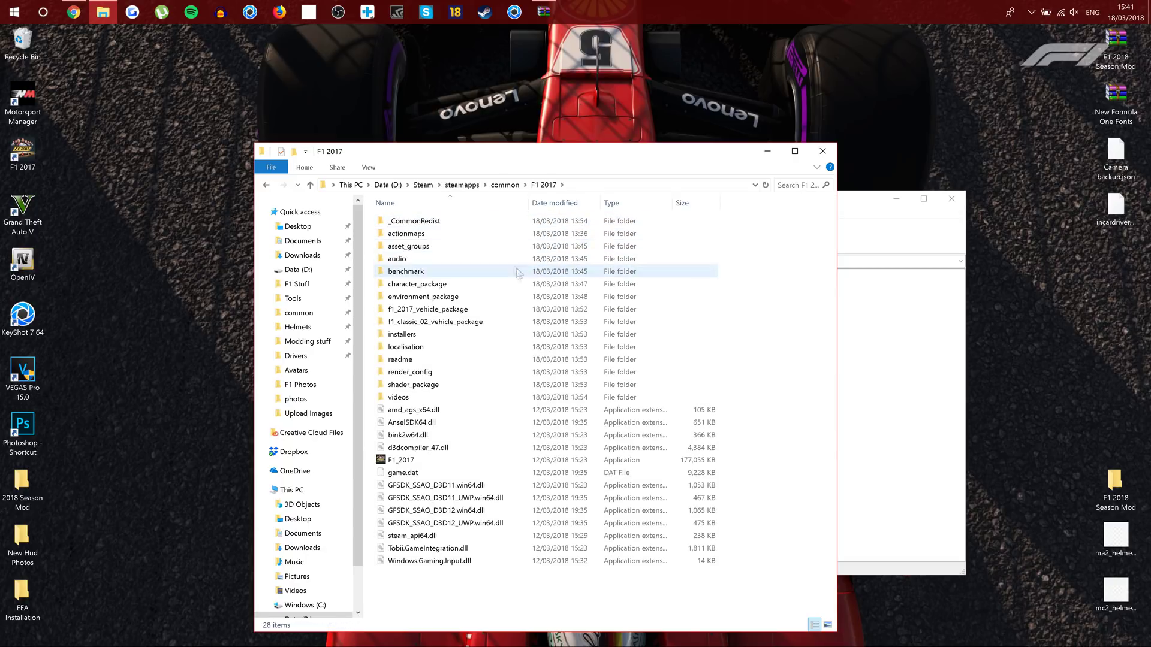
left_click_drag(515, 159, 309, 134)
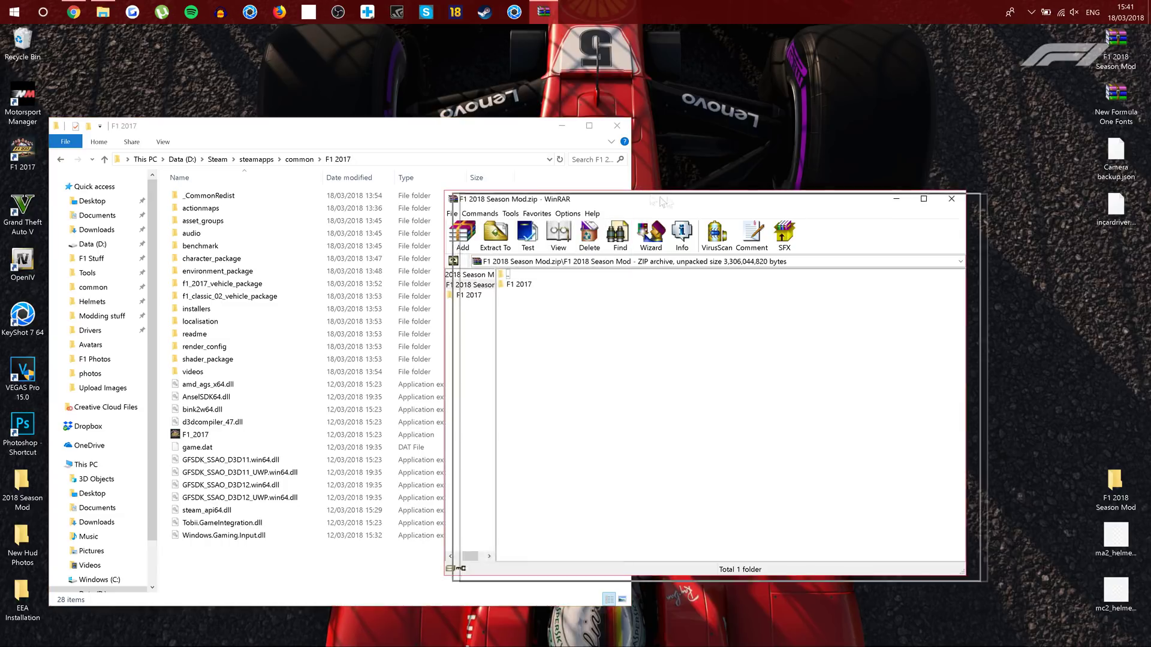
- Drag the mod's F1 2017 folder into Steam's common folder, replace existing files, then open F1 2017
left_click(299, 159)
left_click(695, 349)
left_click(585, 290)
left_click_drag(522, 323, 288, 324)
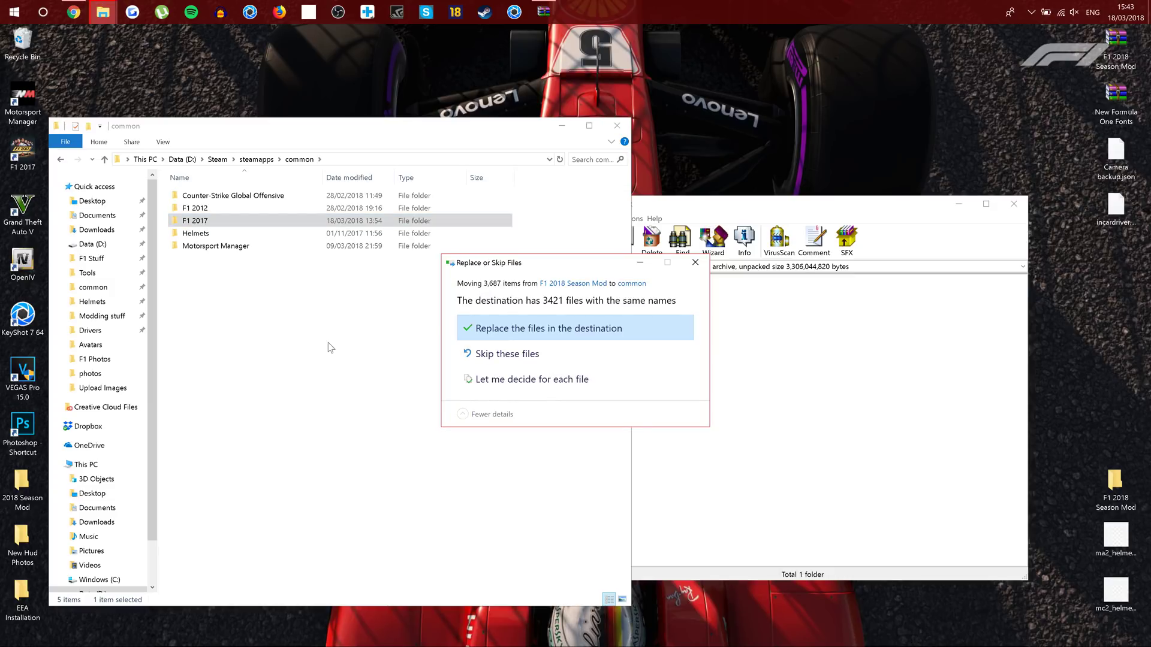
left_click(550, 328)
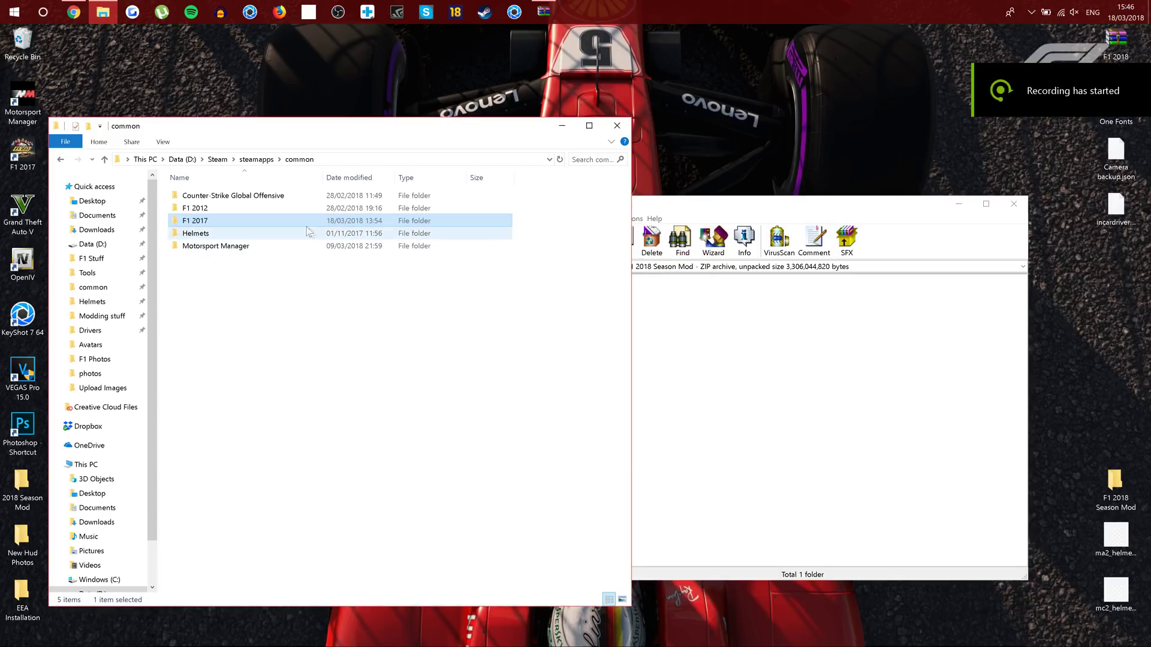
double_click(292, 226)
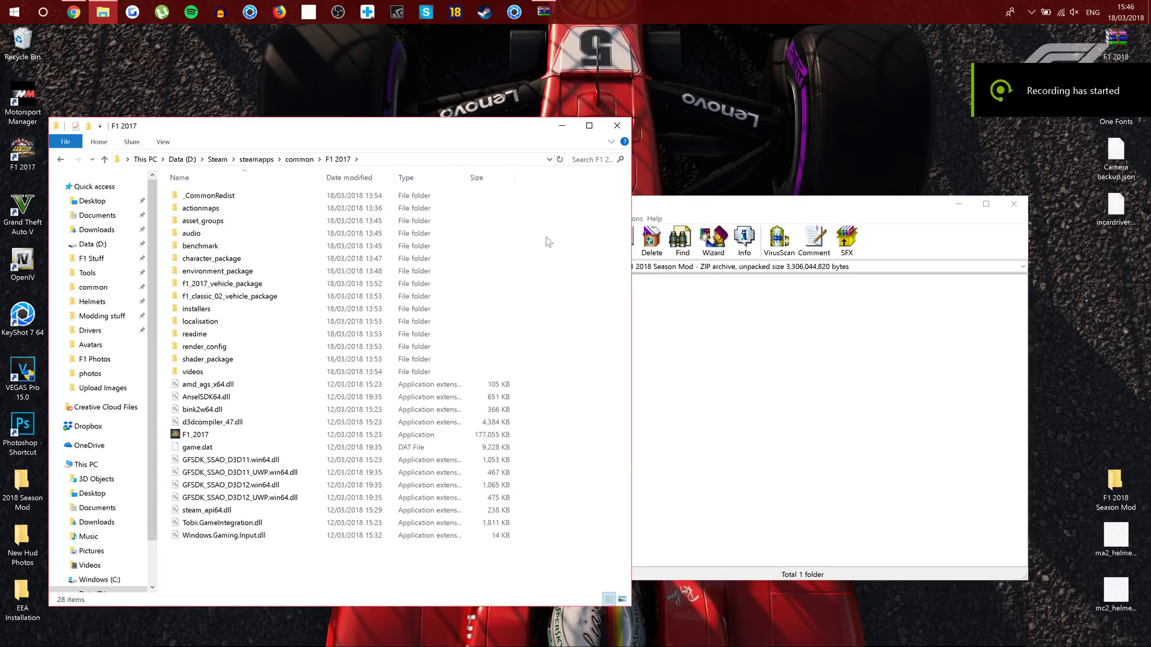
- Launch F1_2017, reach the main menu, and start a new Grand Prix
double_click(378, 435)
key("alt")
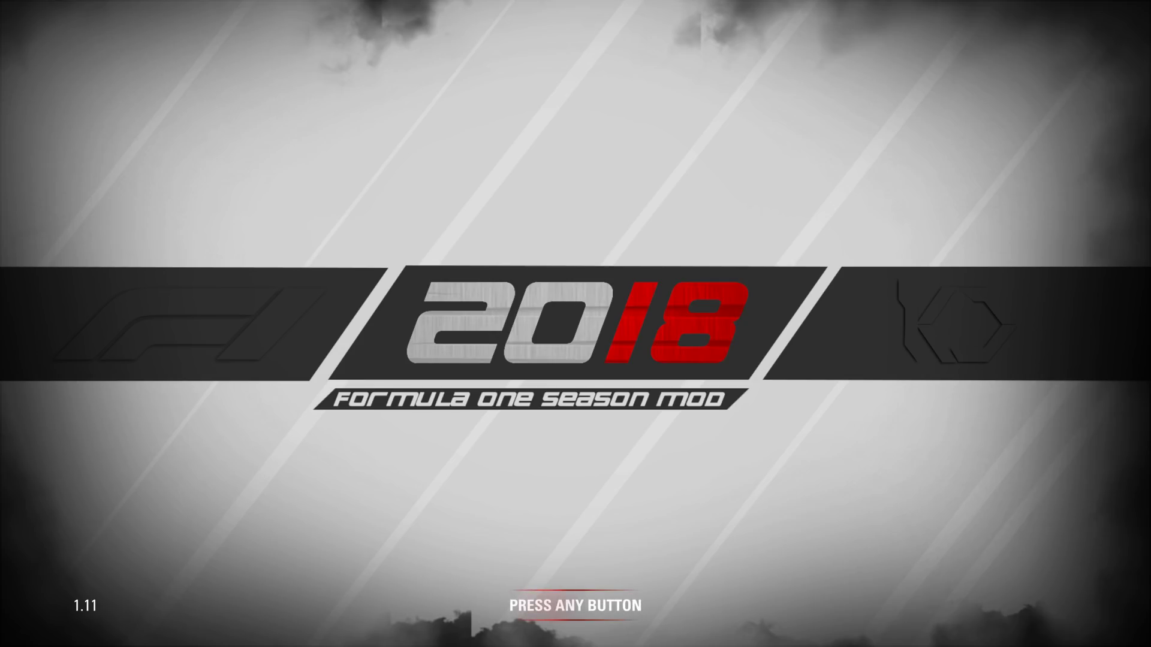
key("Return")
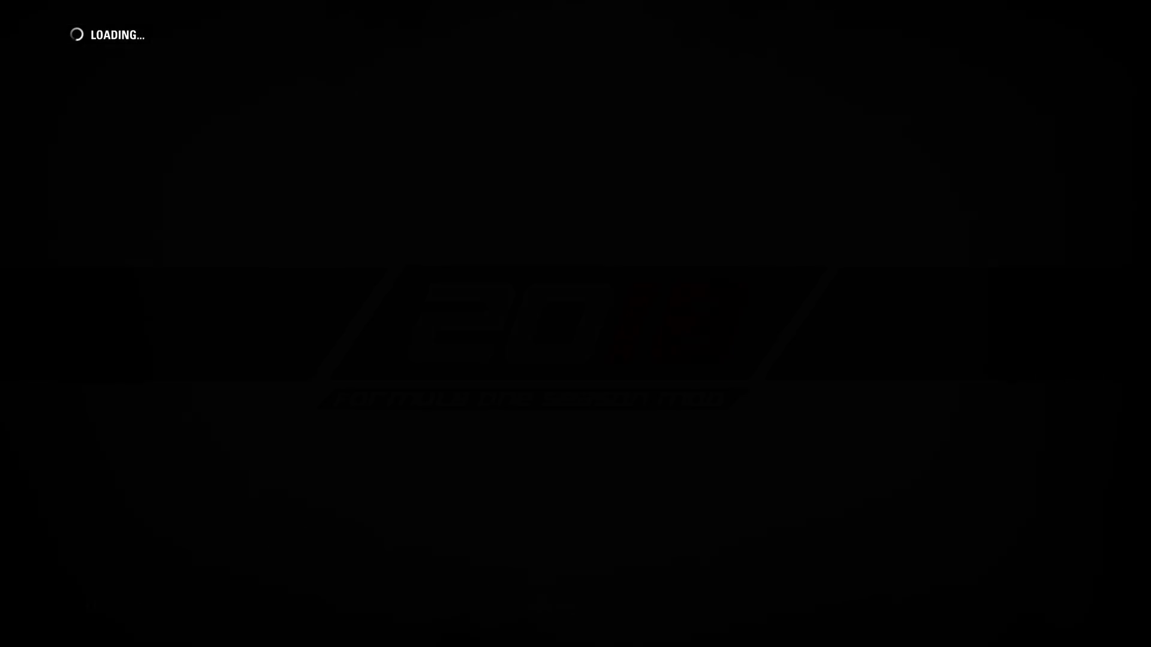
key("Right")
key("Right")
key("Right")
key("Right")
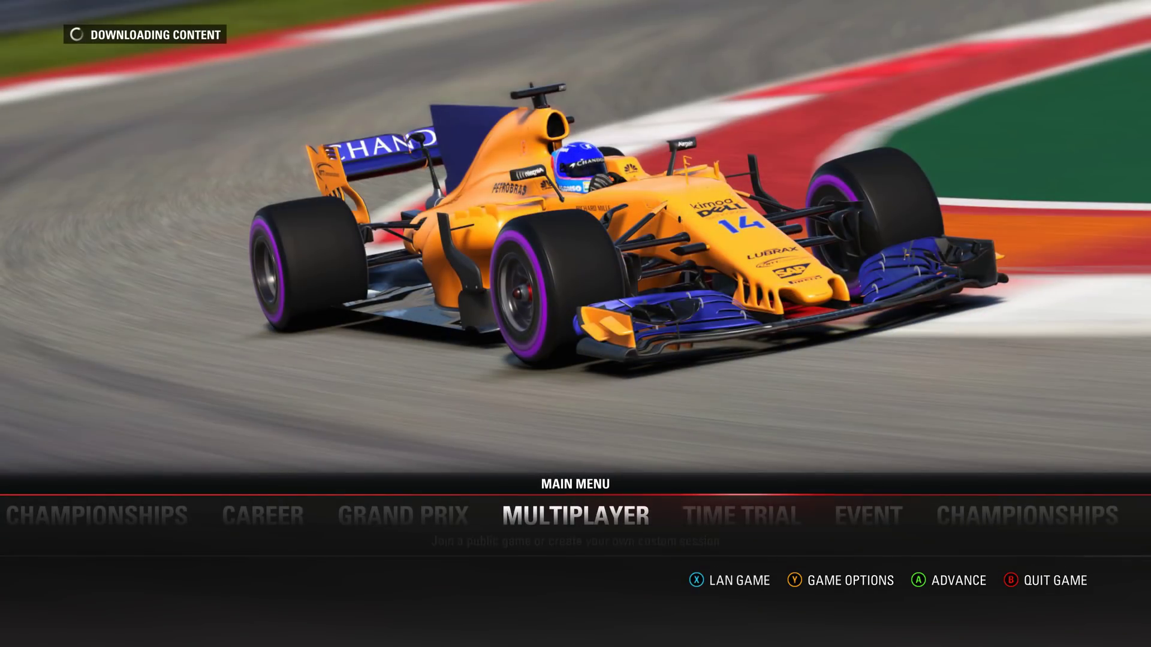
key("Right")
key("Right")
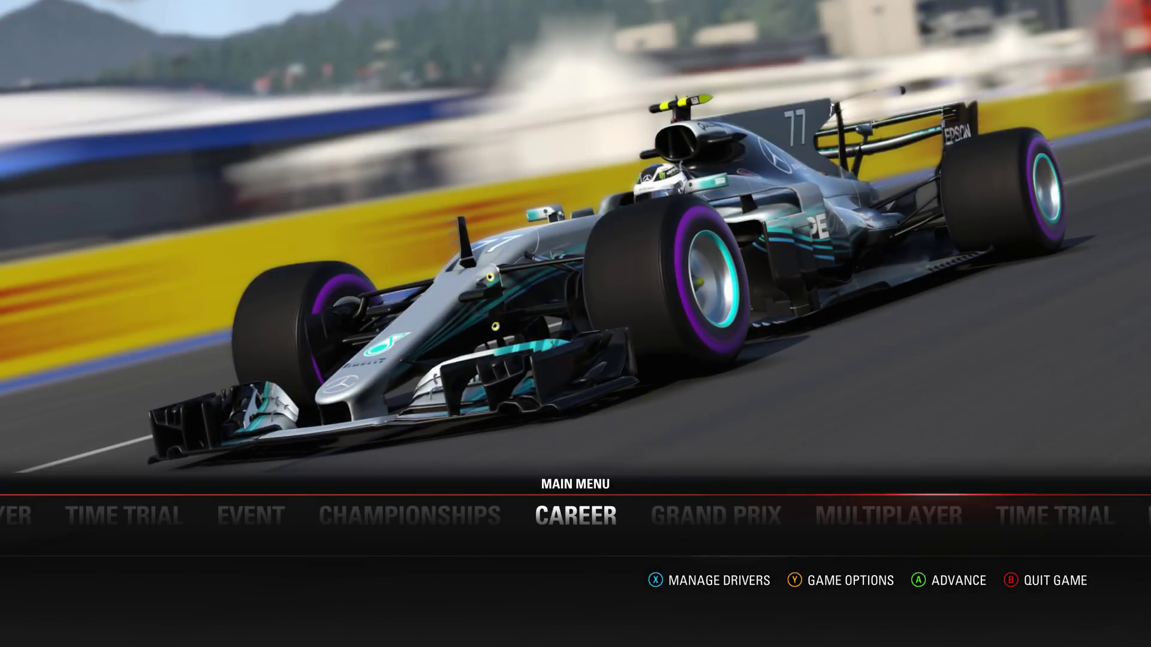
key("Return")
key("x")
key("Up")
key("Return")
- Choose Modern era and Toro Rosso, set round 1 to Monza, and start loading the race
key("Right")
key("Left")
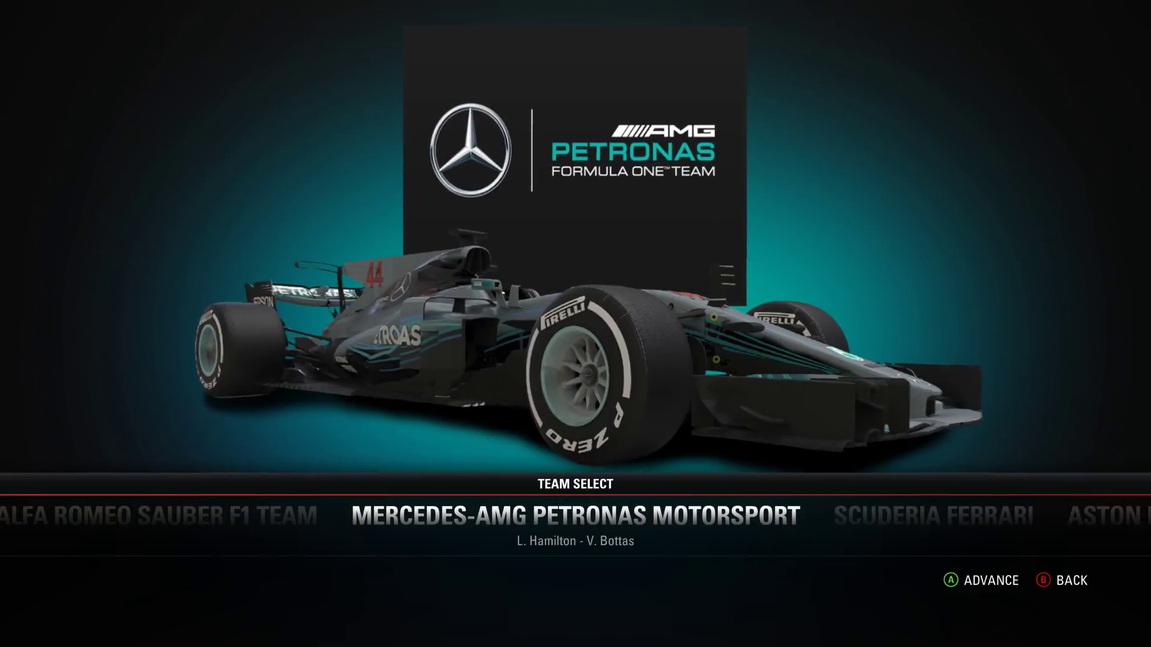
key("Right")
key("Right")
key("Right")
key("Right")
key("Right")
key("Right")
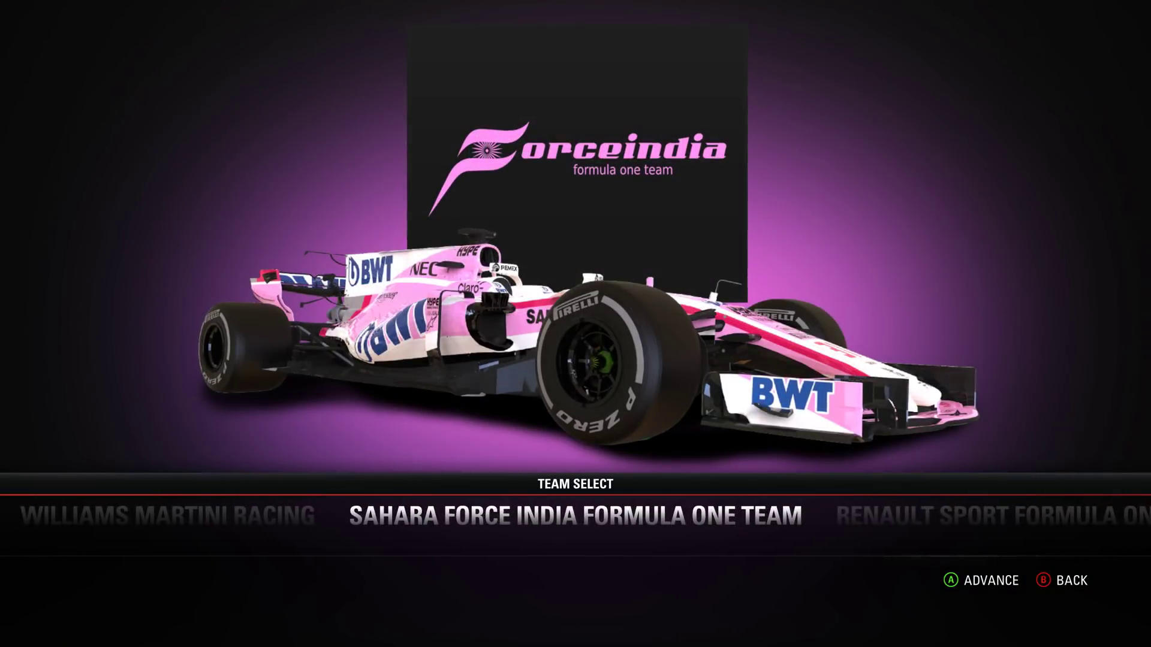
key("Return")
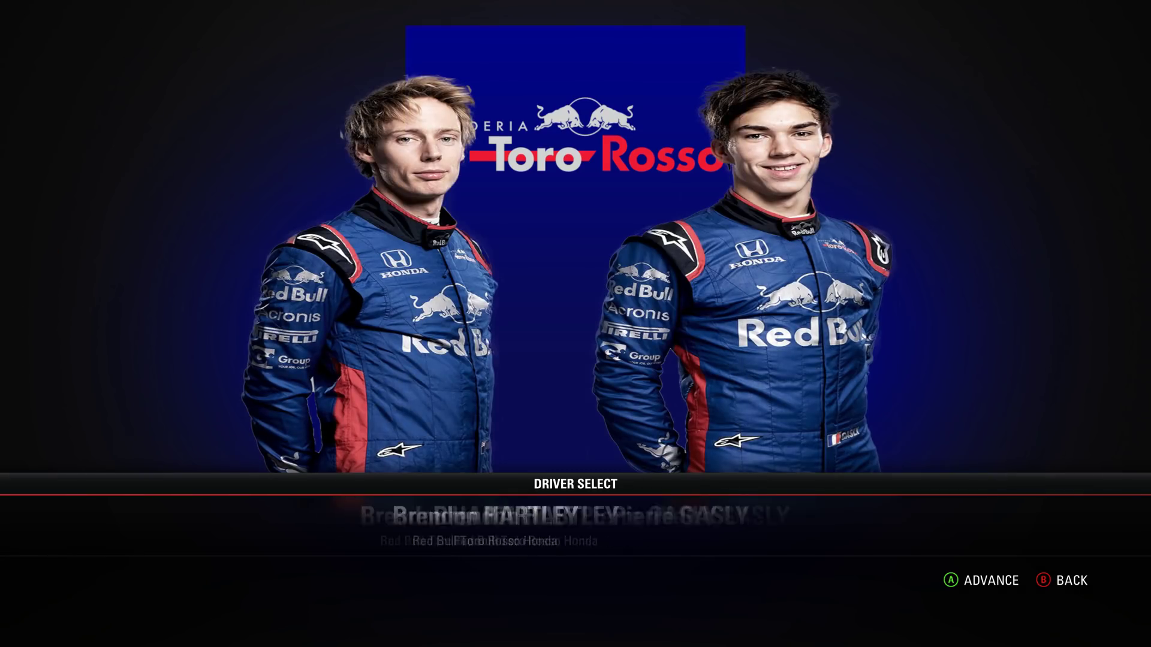
key("Return")
key("Right")
key("Right")
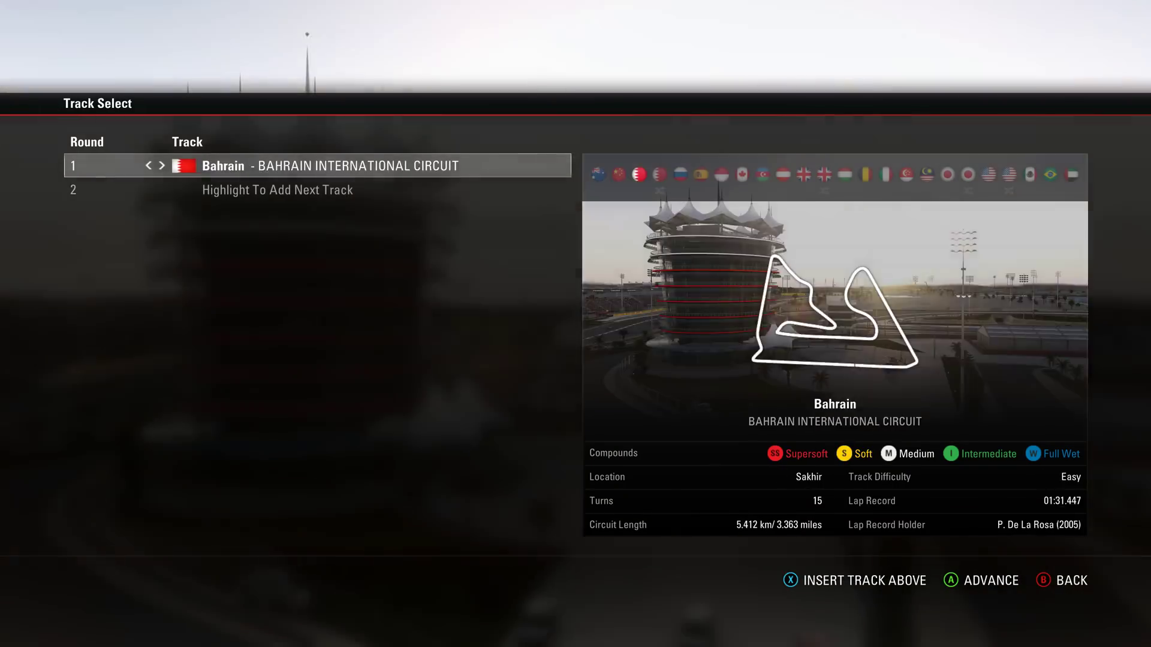
key("Right")
key("Right")
key("Right")
key("Right")
key("Right")
key("Right")
key("Right")
key("Right")
key("Right")
key("Right")
key("Right")
key("Right")
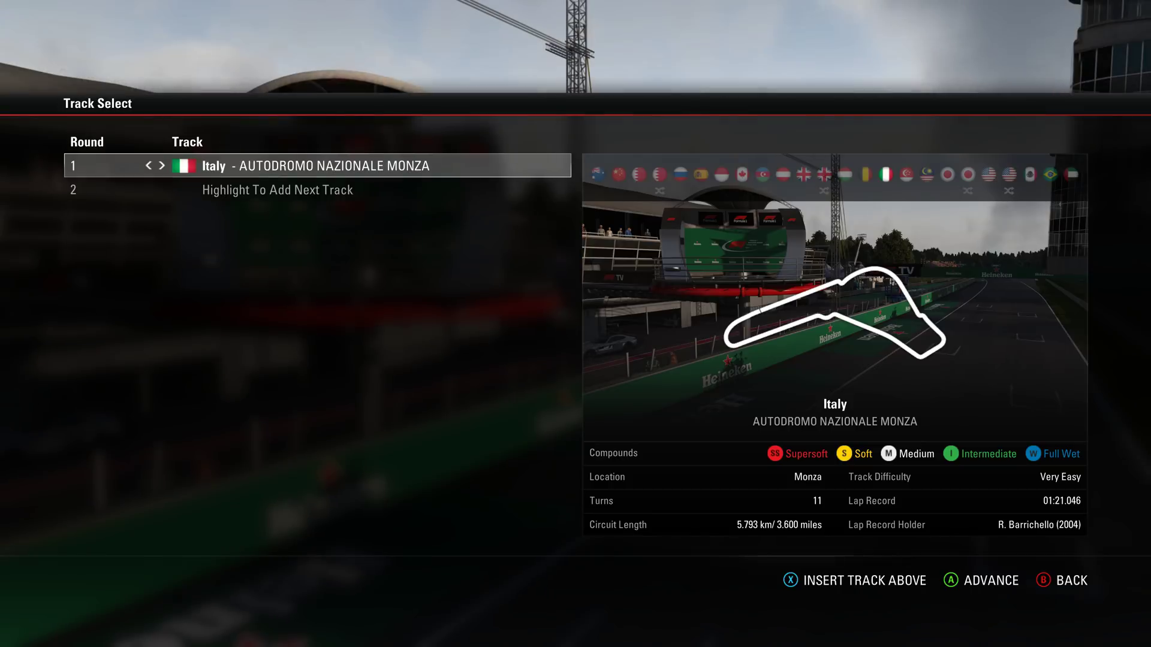
key("Return")
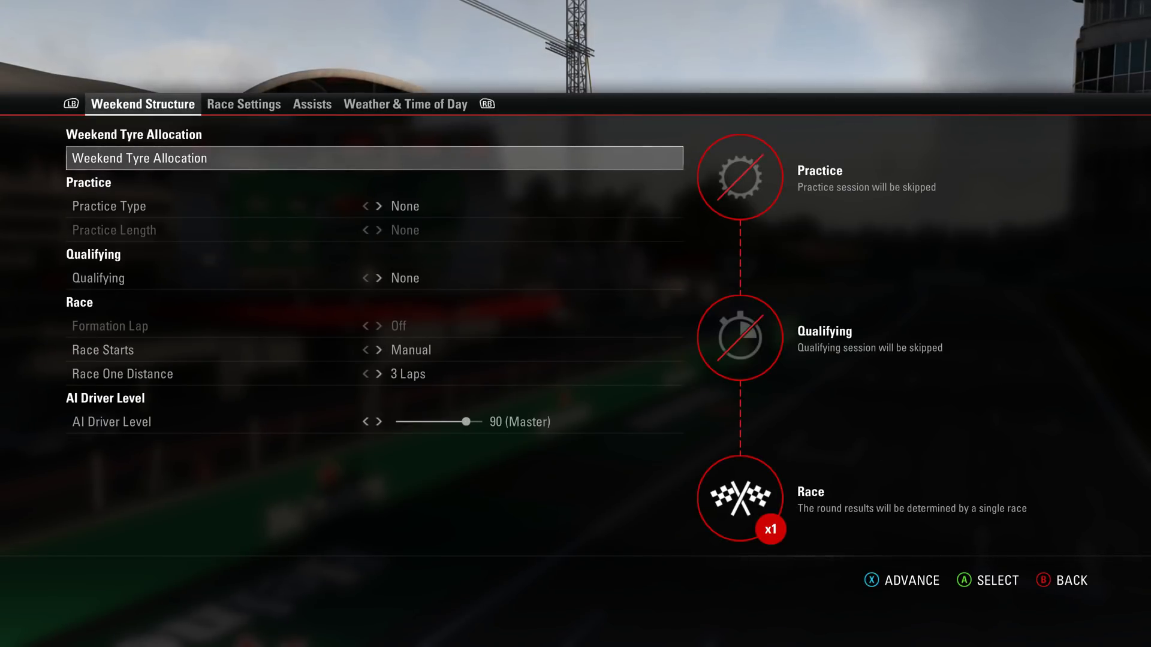
key("Return")
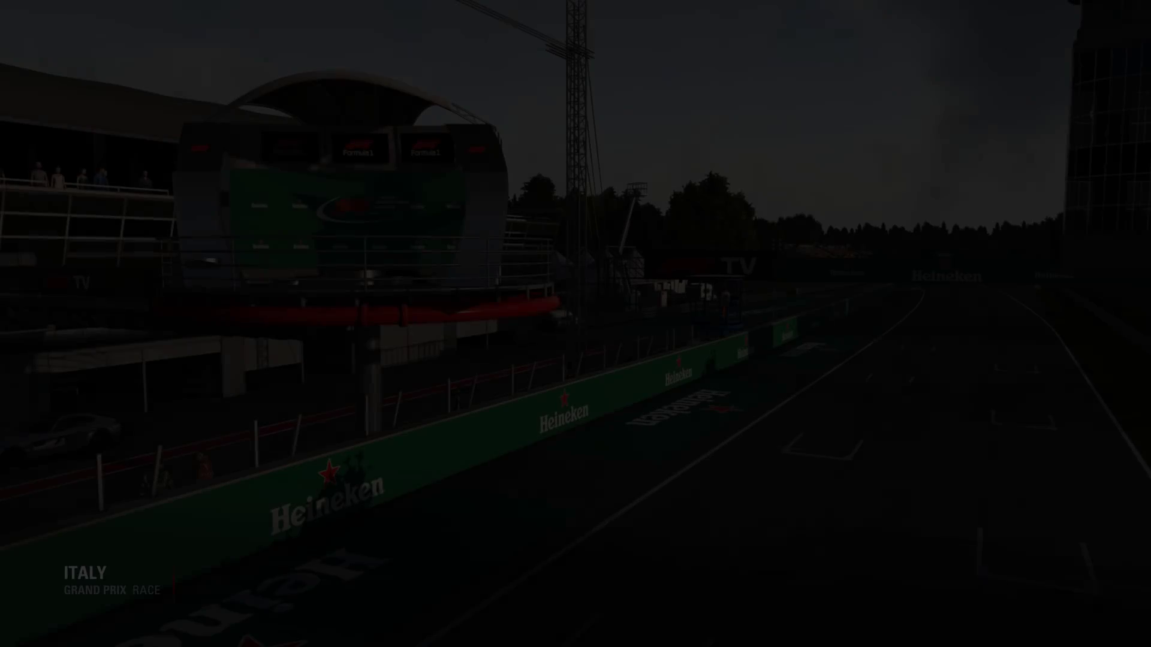